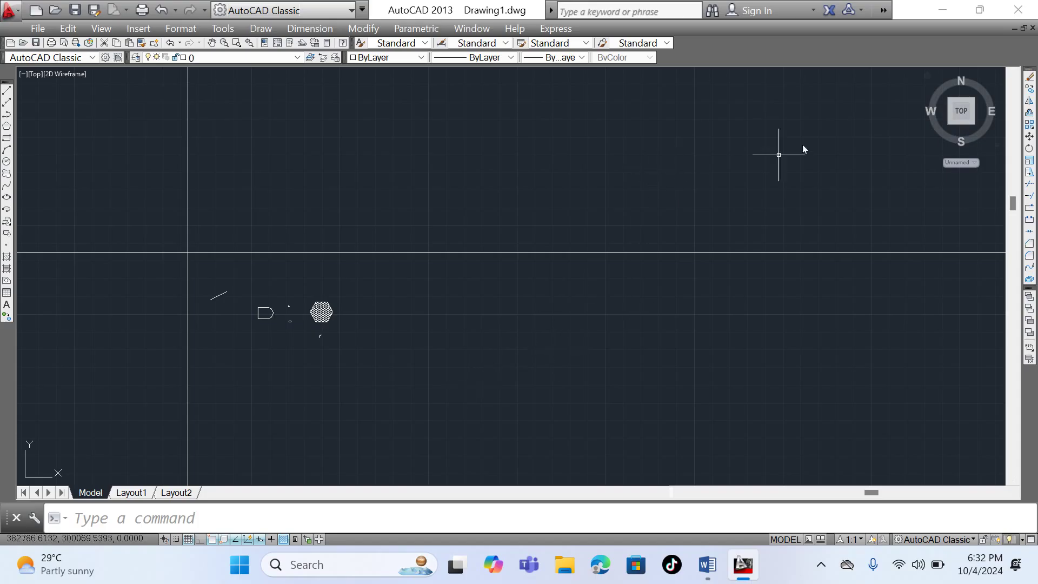
# - Erase the small polygon between the D-shaped outline and the hatched hexagon
pyautogui.scroll(10, 278, 302)
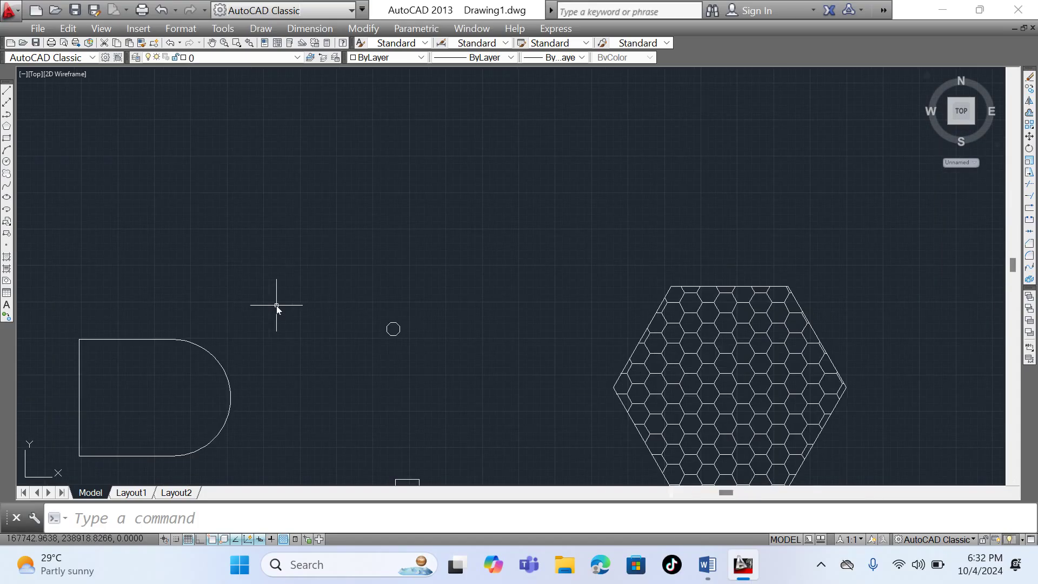
pyautogui.click(394, 327)
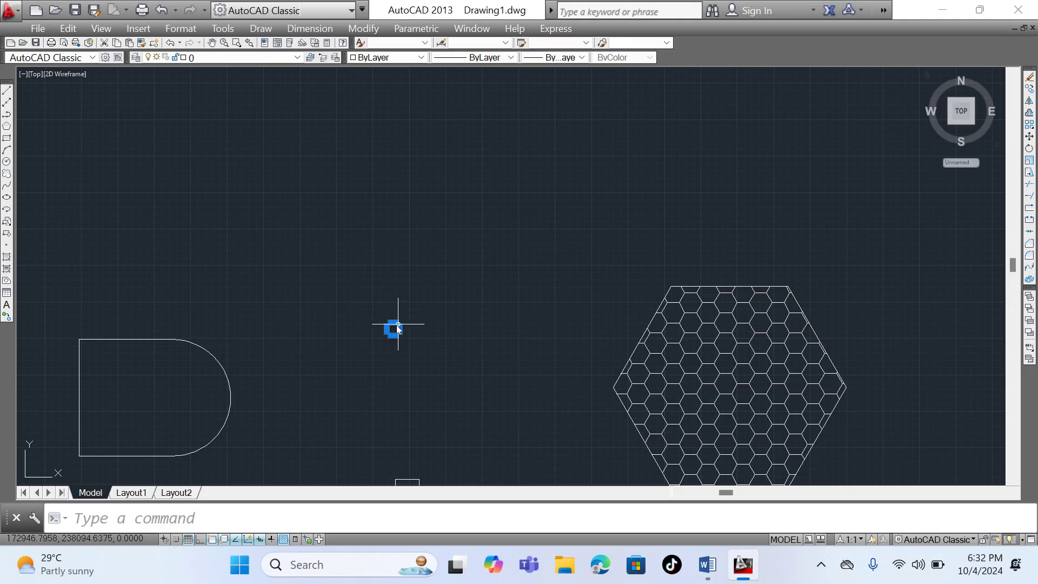
pyautogui.click(1030, 78)
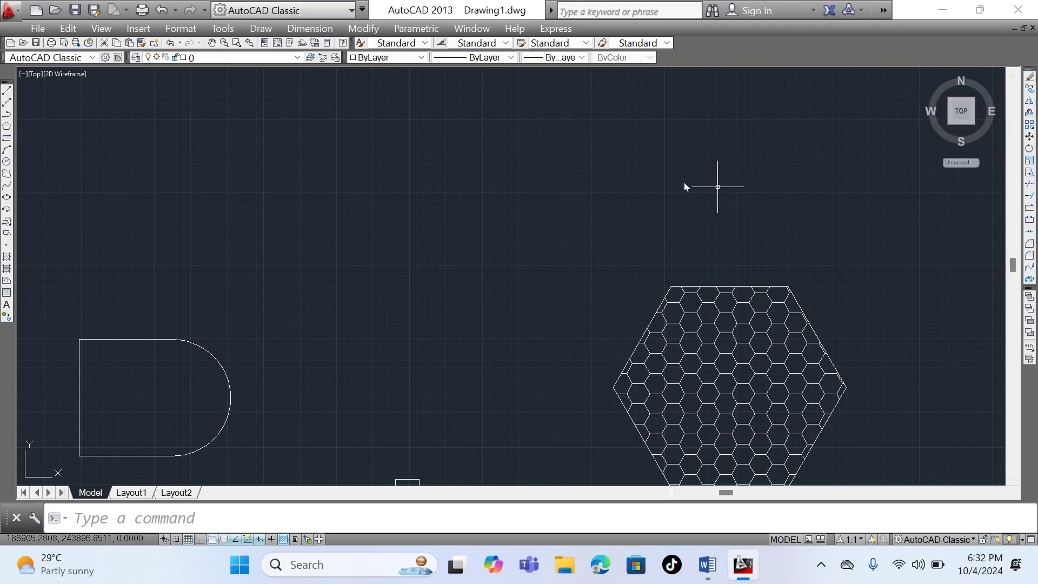
# - Delete the small arc below the hatched hexagon
pyautogui.scroll(-5, 678, 179)
pyautogui.scroll(5, 620, 260)
pyautogui.scroll(-5, 613, 278)
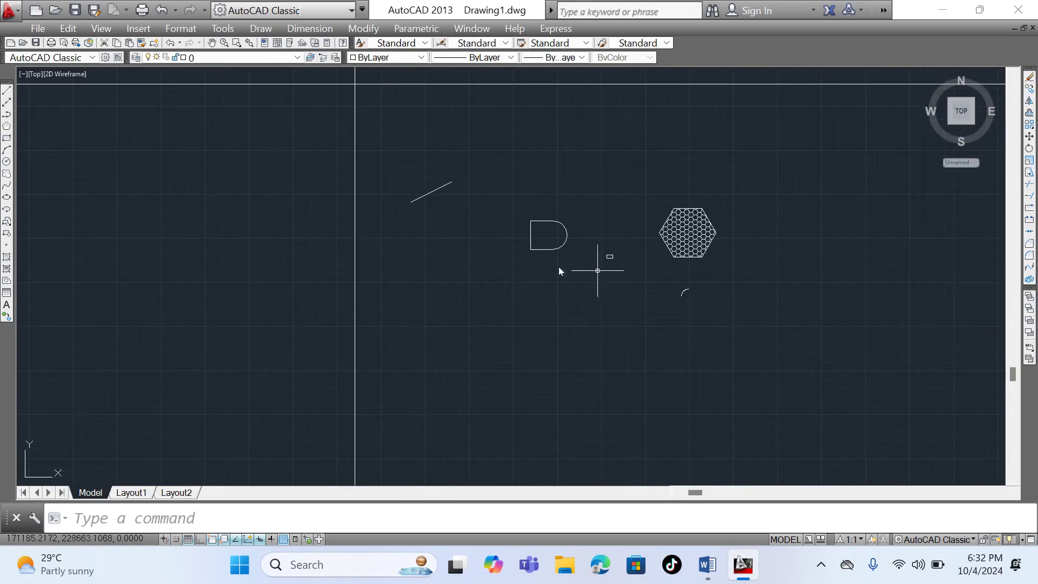
pyautogui.scroll(7, 680, 288)
pyautogui.click(672, 283)
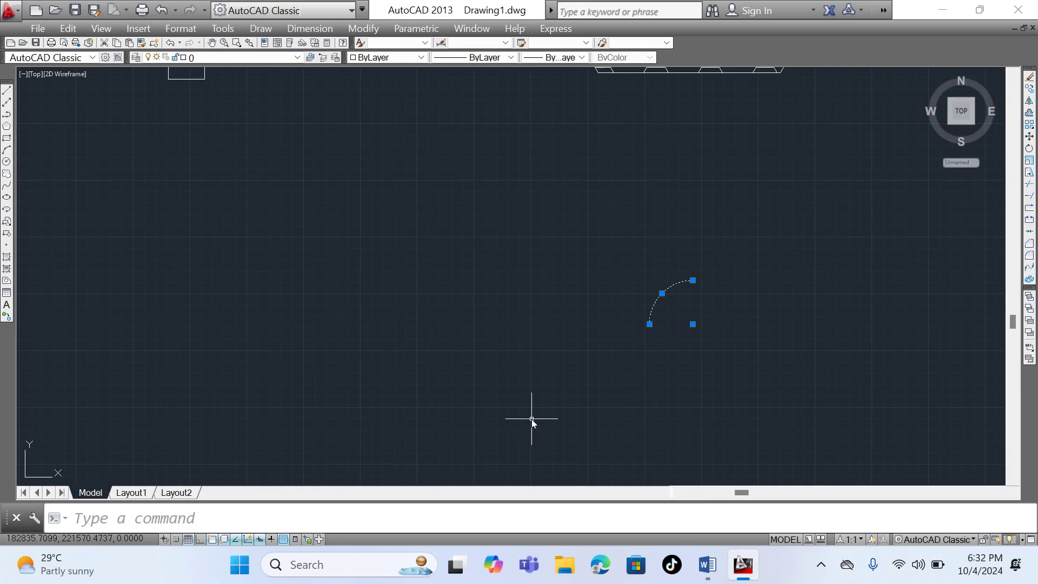
pyautogui.press('Delete')
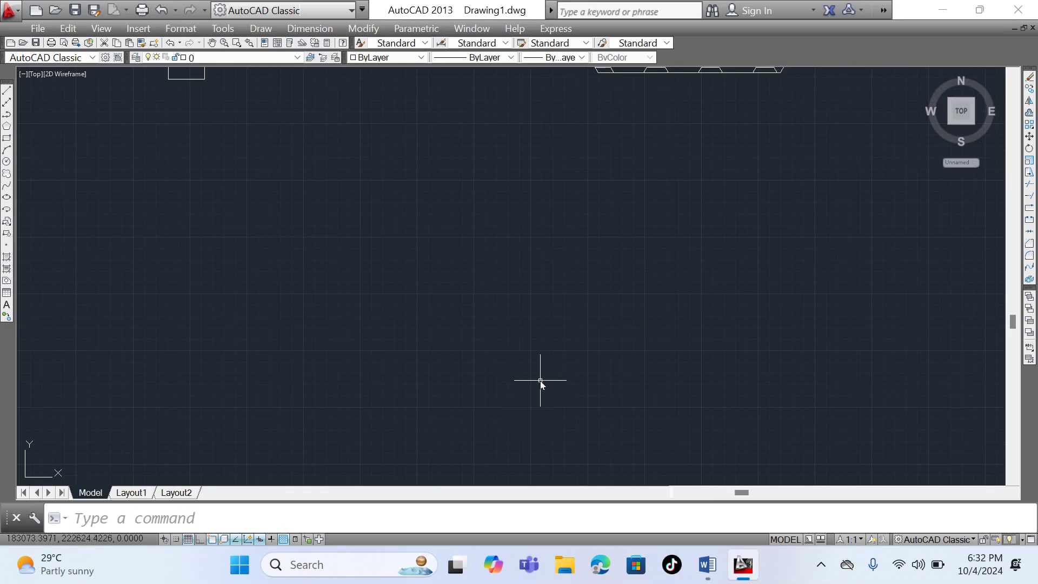
# - Copy the hatched hexagon from its right vertex to four places: far right, lower right, upper right and the crossing of the construction lines
pyautogui.scroll(-4, 543, 377)
pyautogui.scroll(-3, 531, 333)
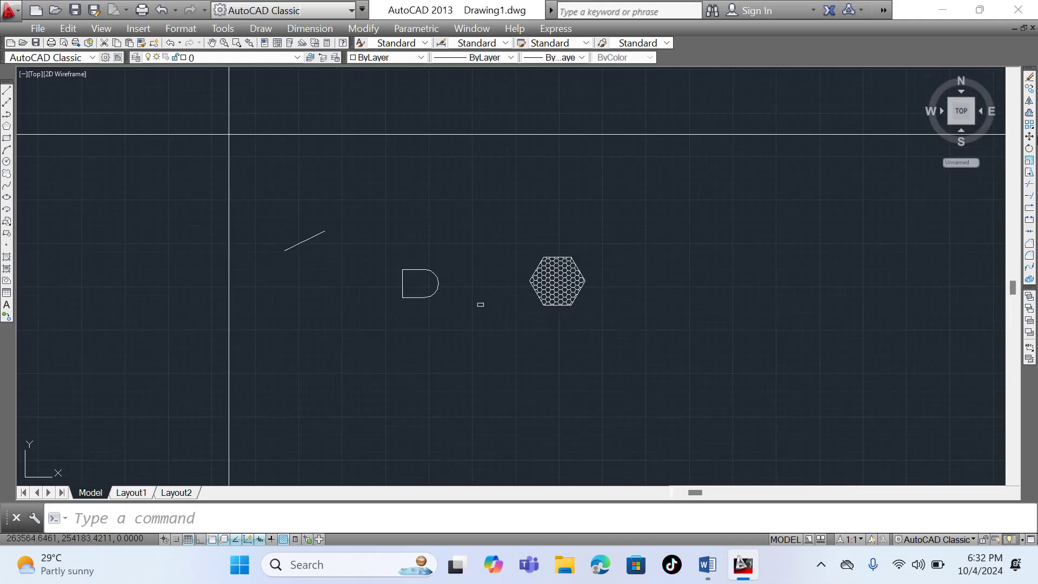
pyautogui.click(508, 229)
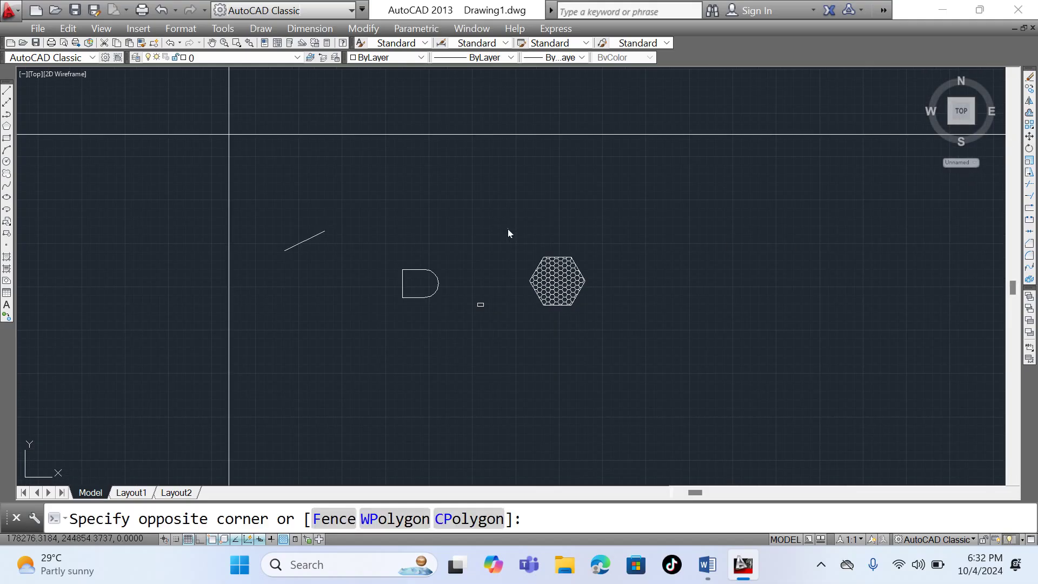
pyautogui.click(642, 378)
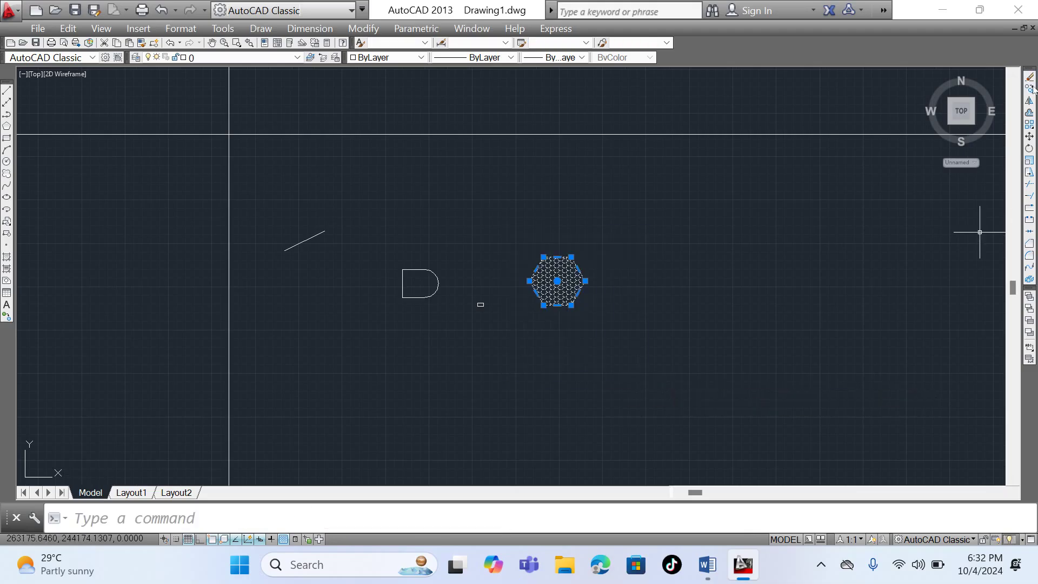
pyautogui.click(1029, 89)
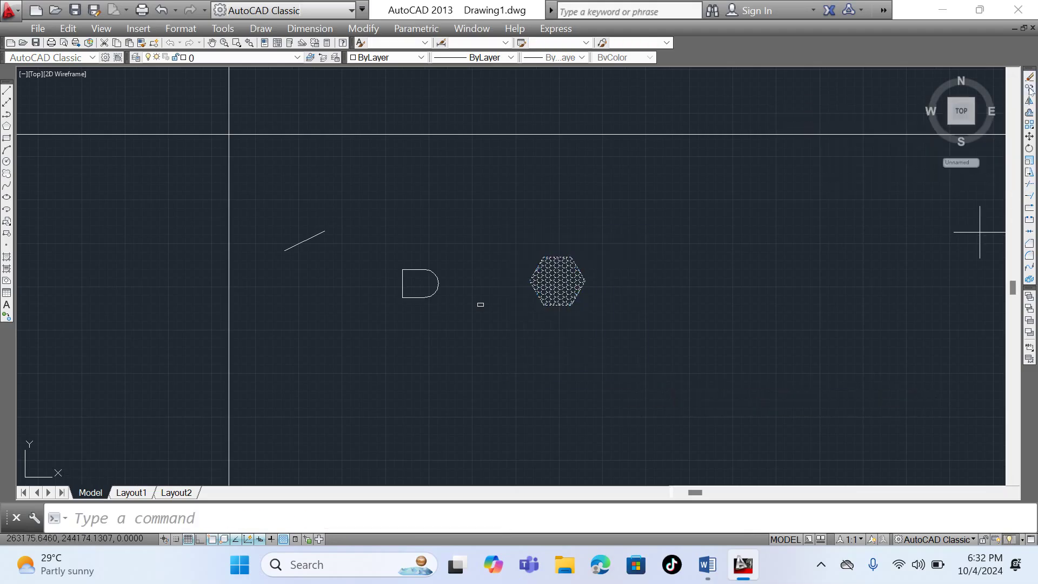
pyautogui.click(585, 281)
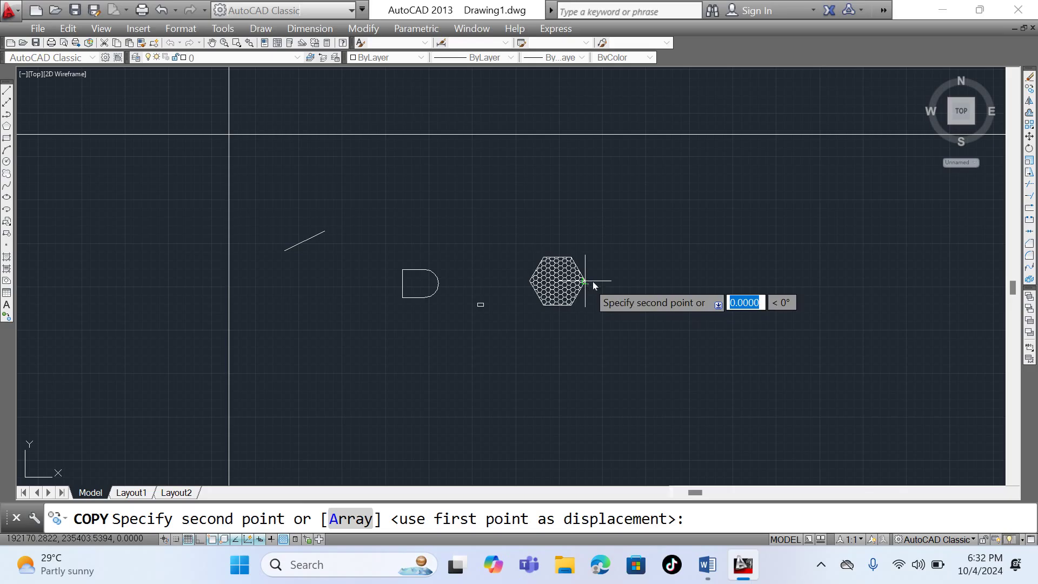
pyautogui.click(887, 292)
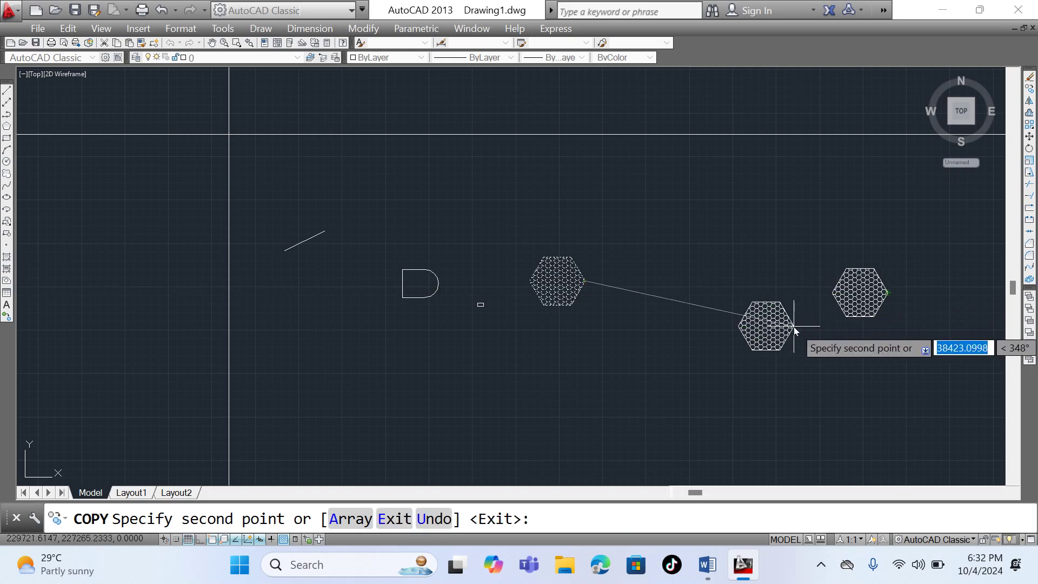
pyautogui.click(749, 445)
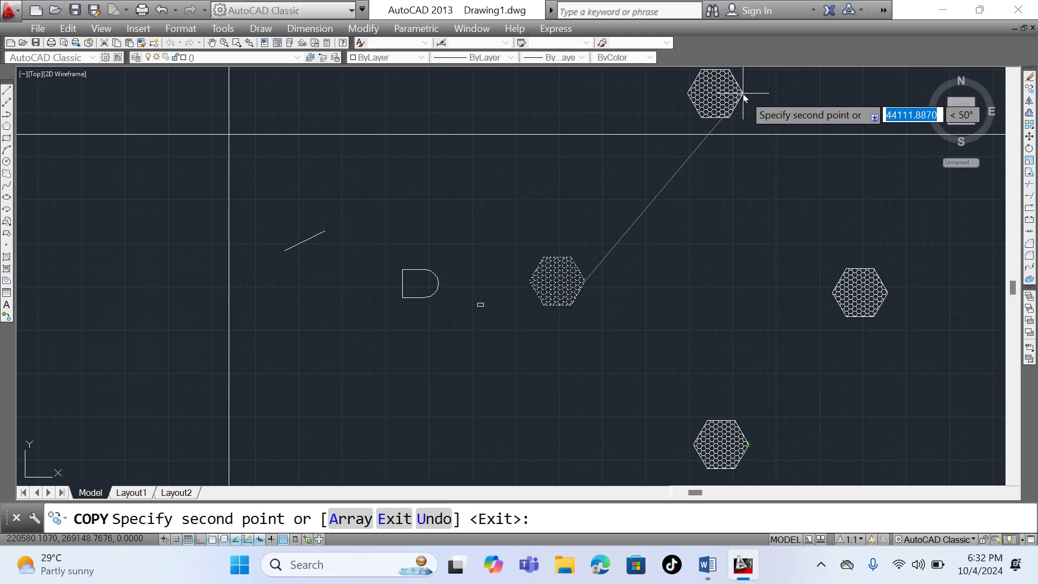
pyautogui.click(744, 97)
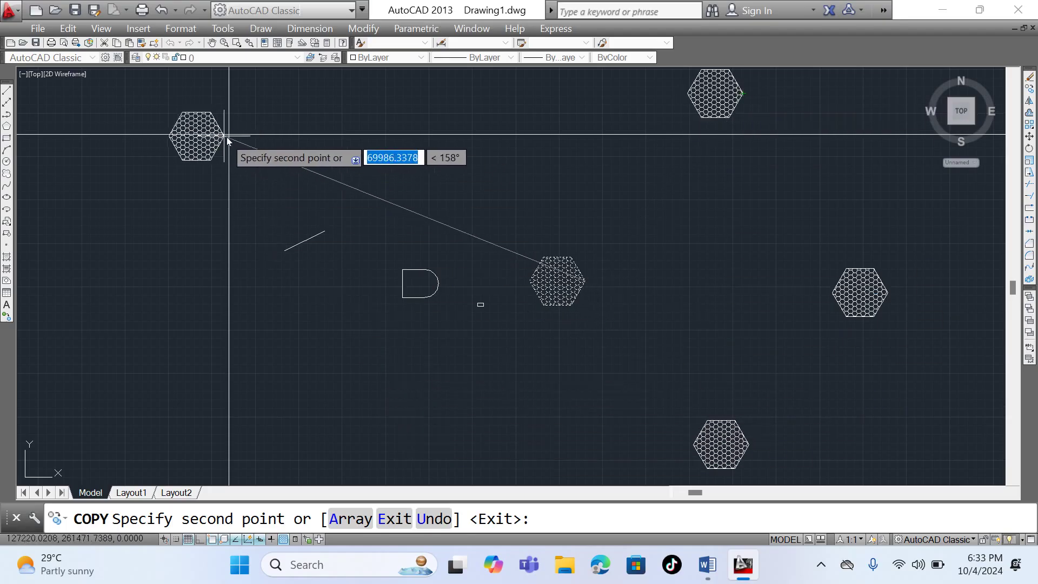
pyautogui.click(230, 139)
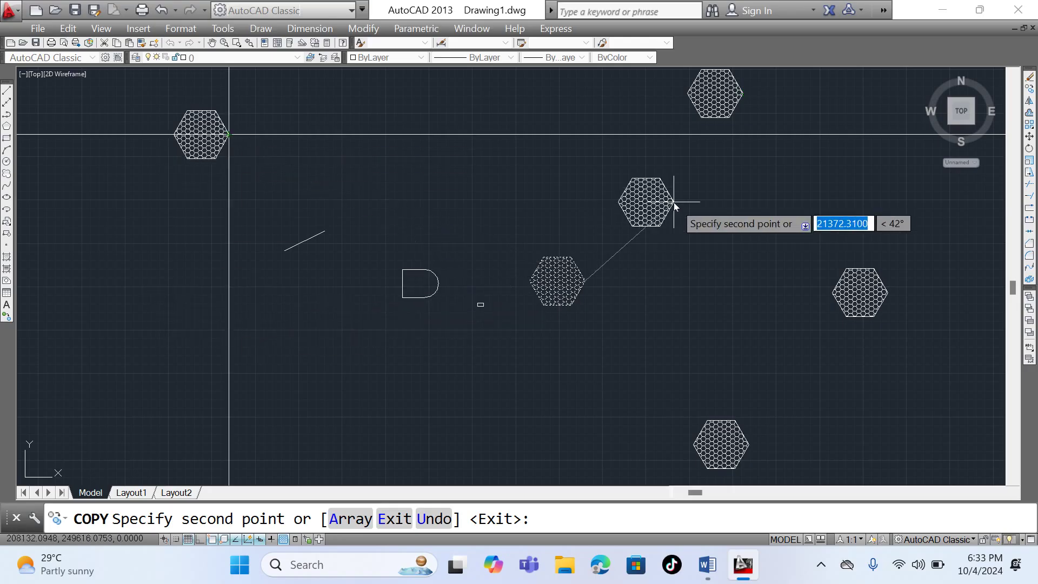
pyautogui.press('Escape')
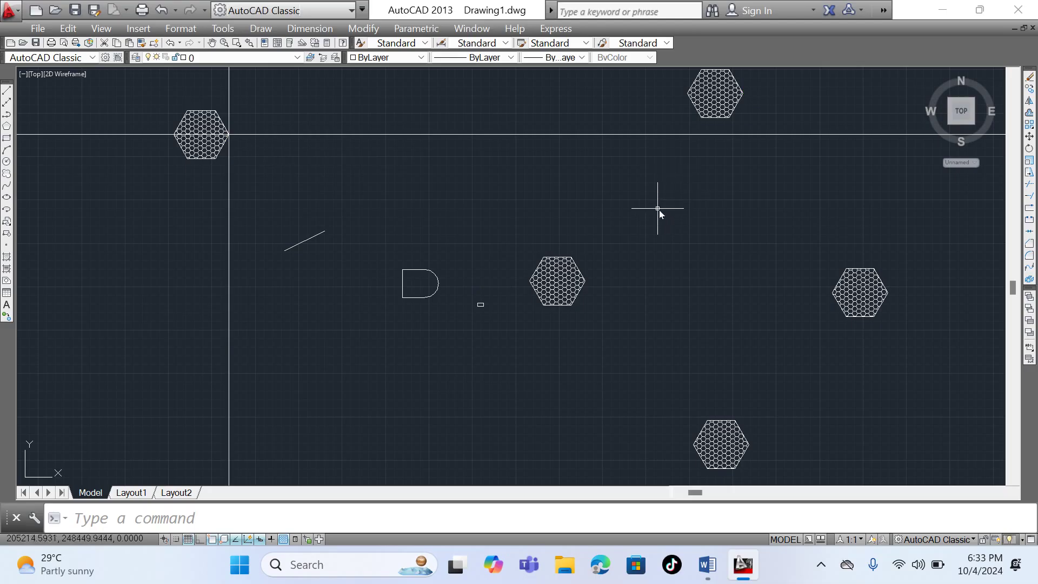
# - Mirror the original hatched hexagon about a vertical line through its right vertex, keeping the source objects
pyautogui.click(519, 214)
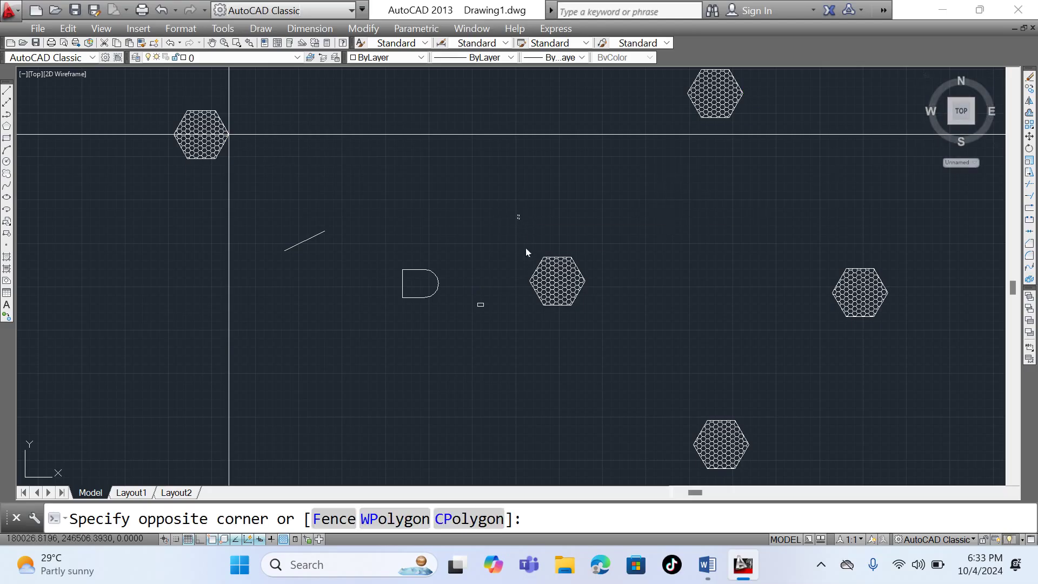
pyautogui.click(618, 353)
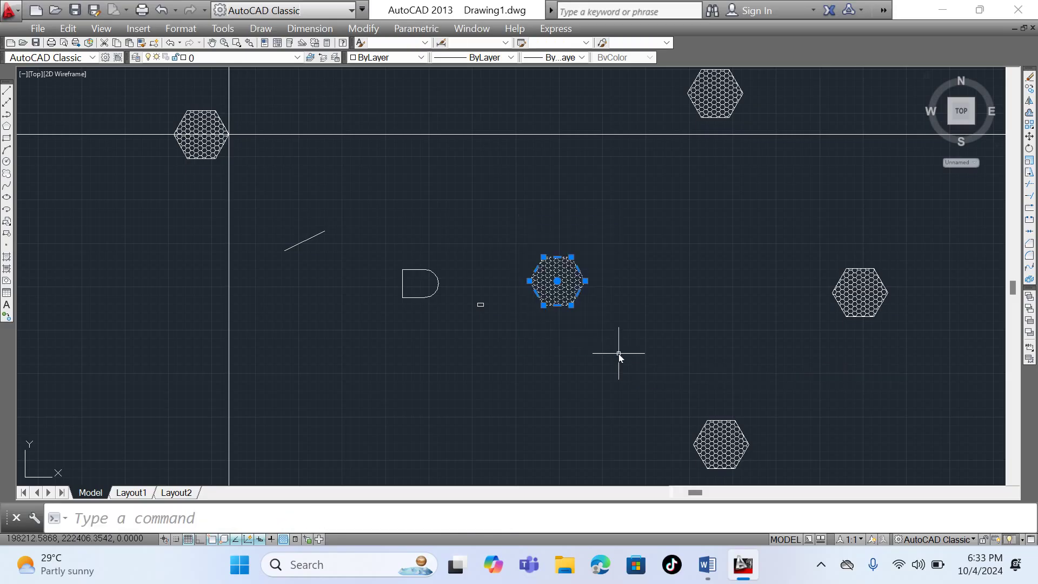
pyautogui.click(1030, 101)
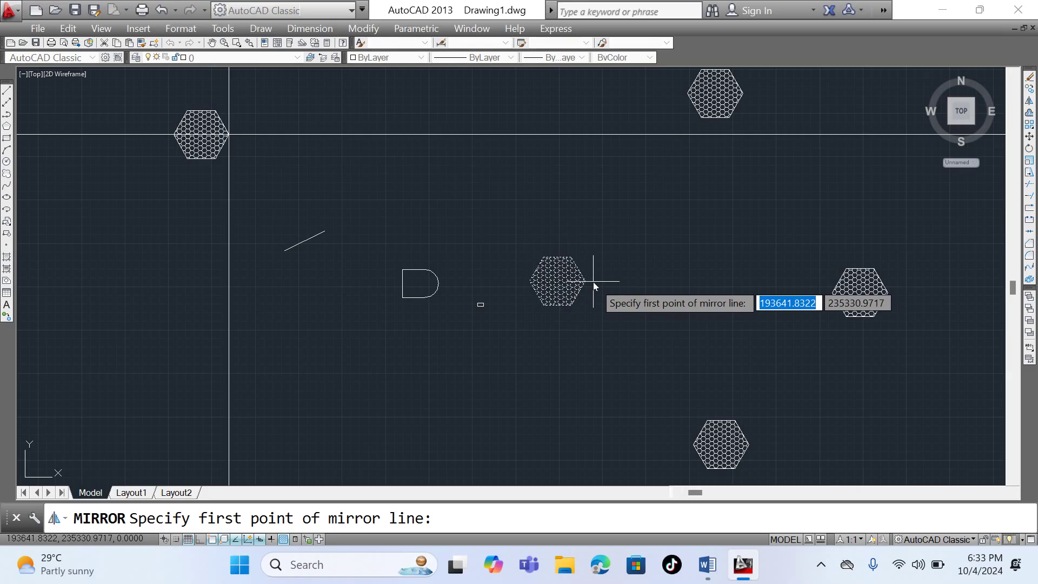
pyautogui.scroll(8, 586, 283)
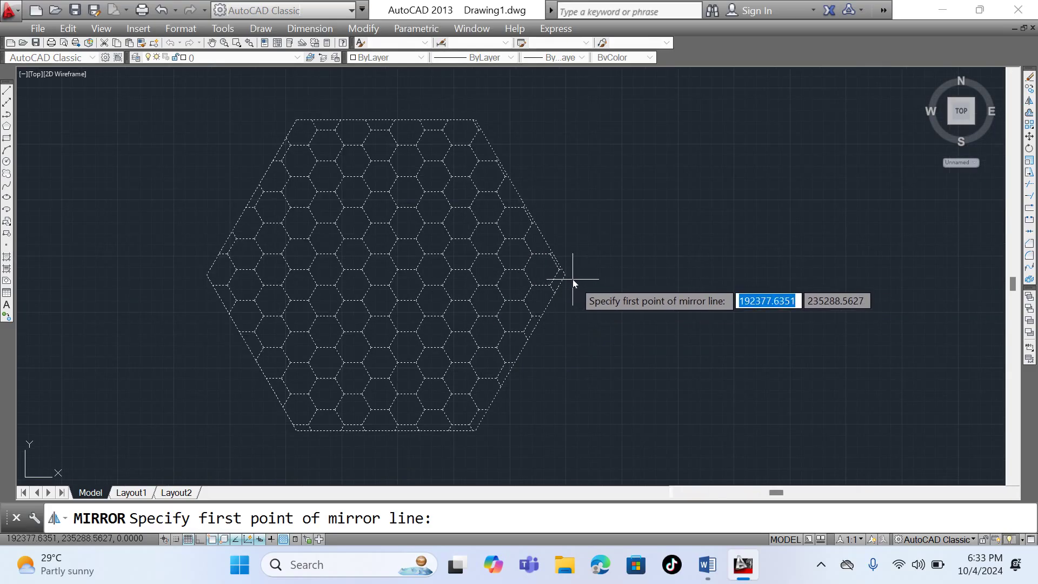
pyautogui.click(565, 274)
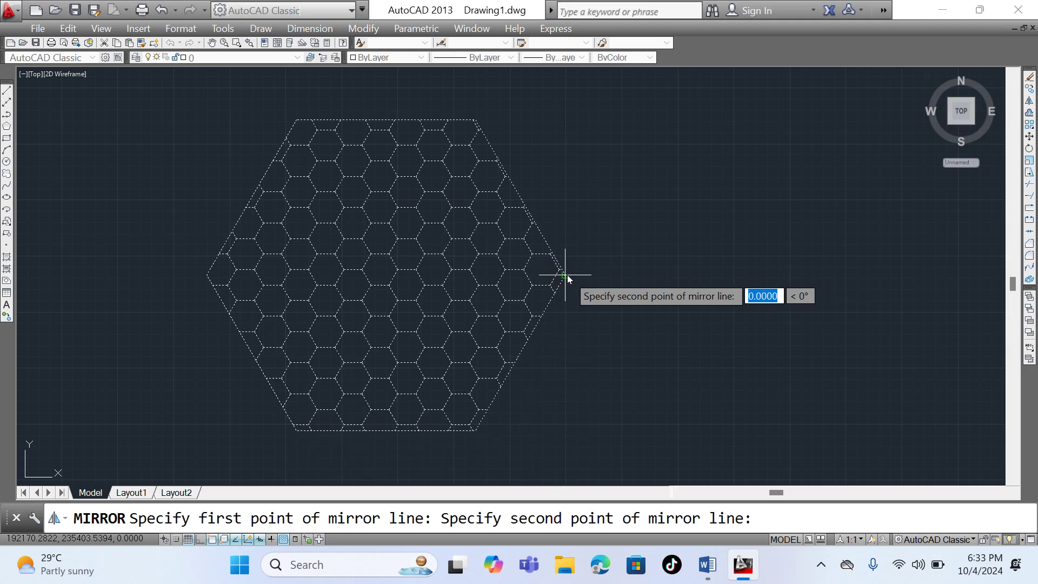
pyautogui.click(566, 138)
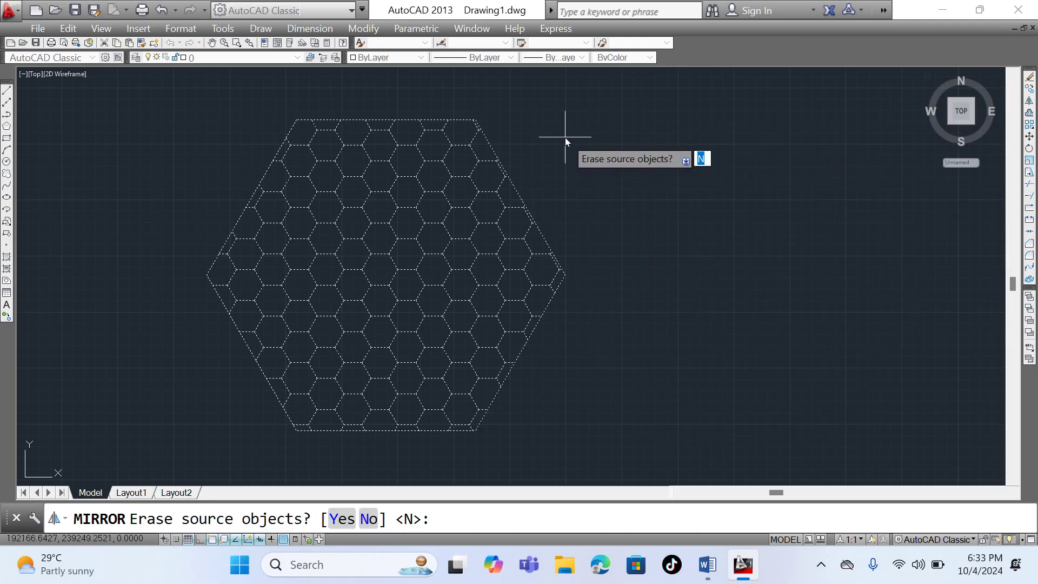
pyautogui.rightClick(566, 138)
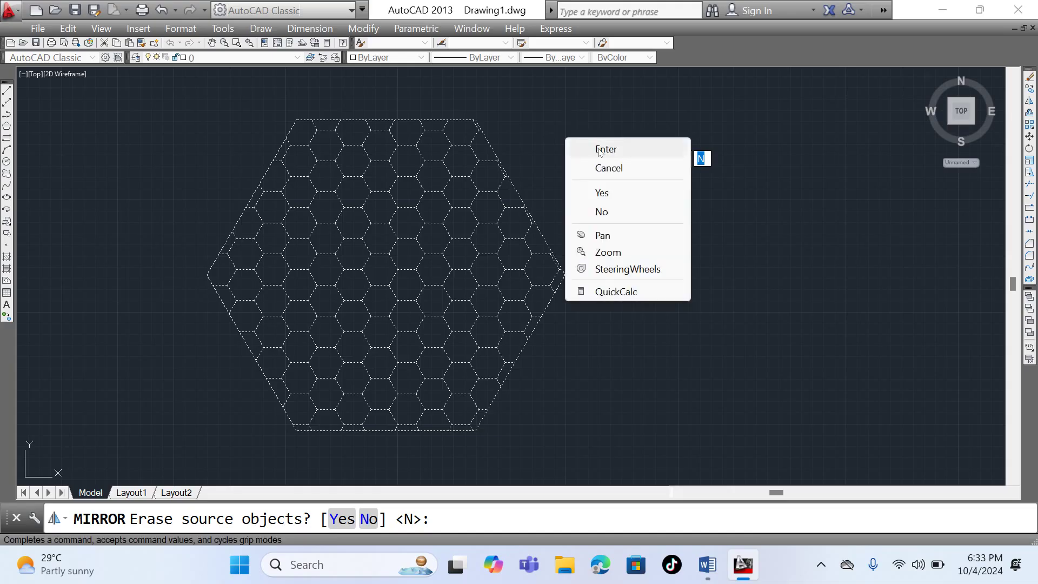
pyautogui.click(590, 152)
# - Mirror the two adjoining hexagons upward about a horizontal line just above them with Ortho on, keeping the source objects
pyautogui.scroll(-6, 549, 178)
pyautogui.scroll(-2, 550, 180)
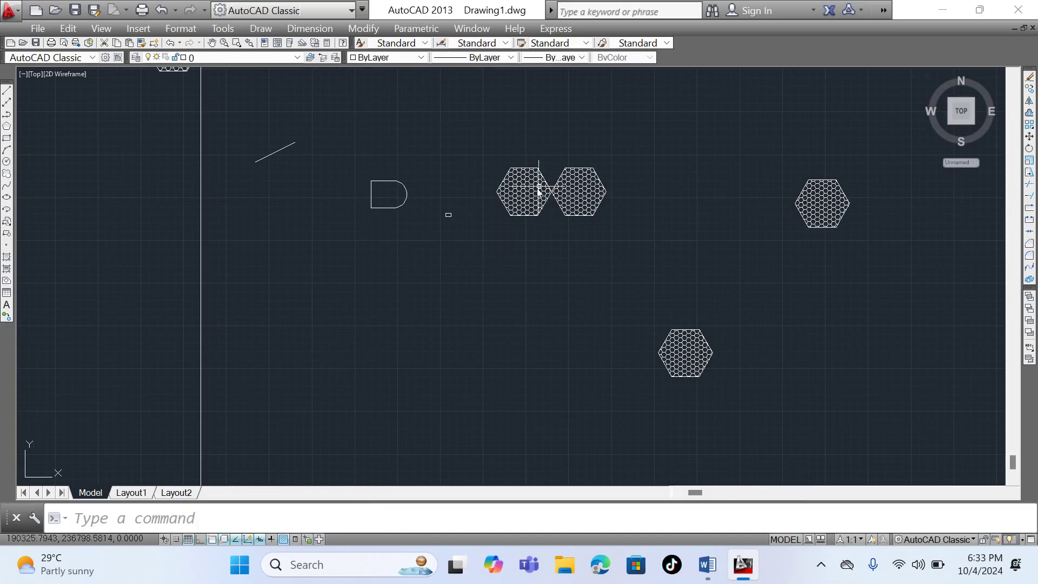
pyautogui.click(487, 147)
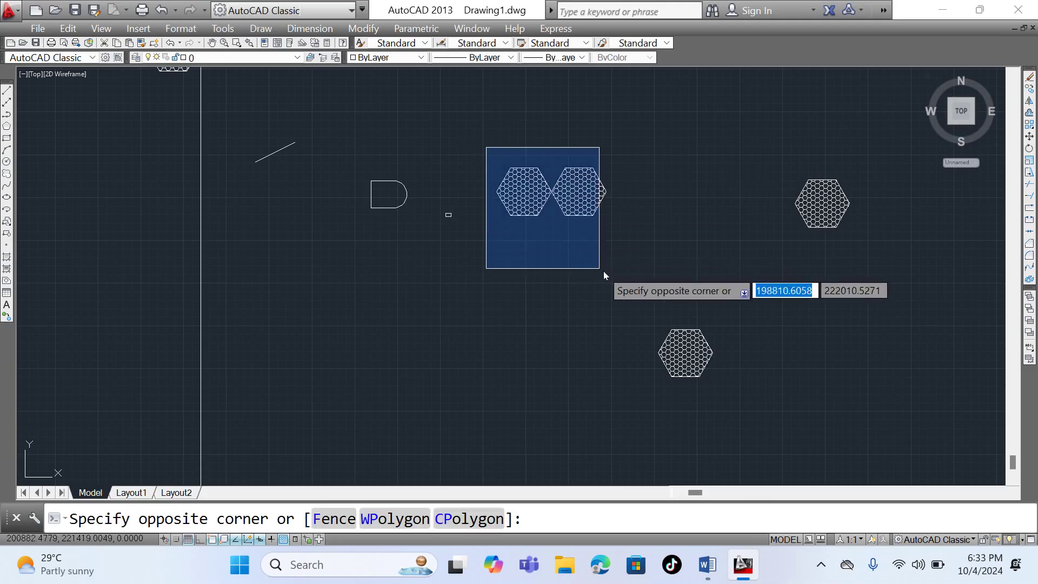
pyautogui.click(641, 274)
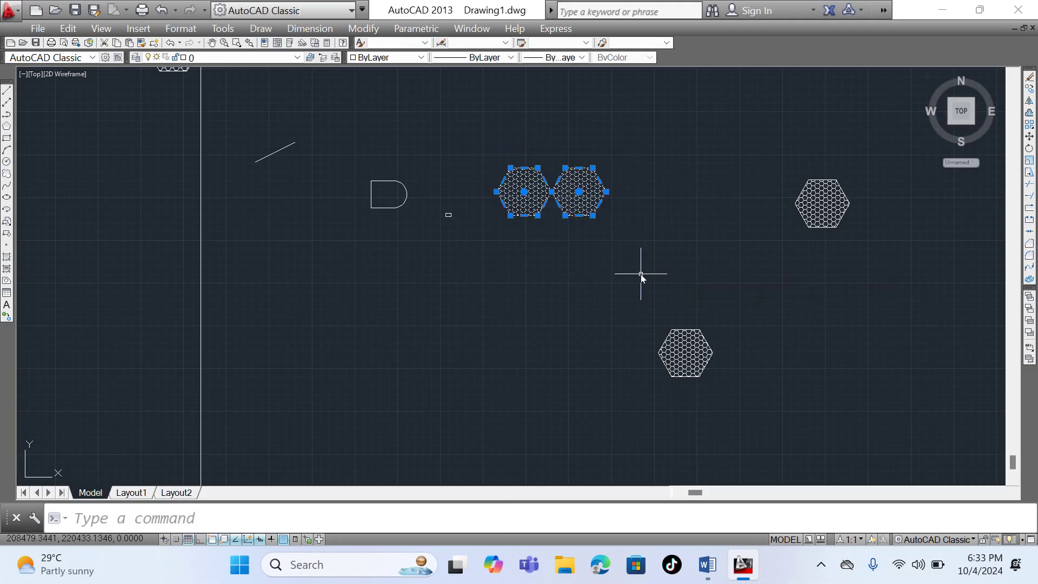
pyautogui.click(1030, 101)
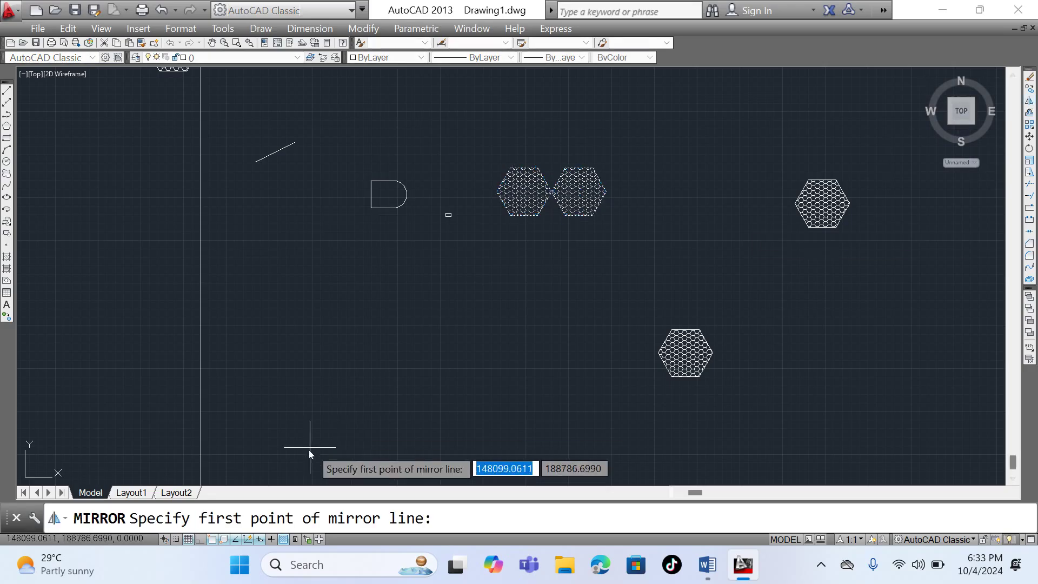
pyautogui.click(474, 136)
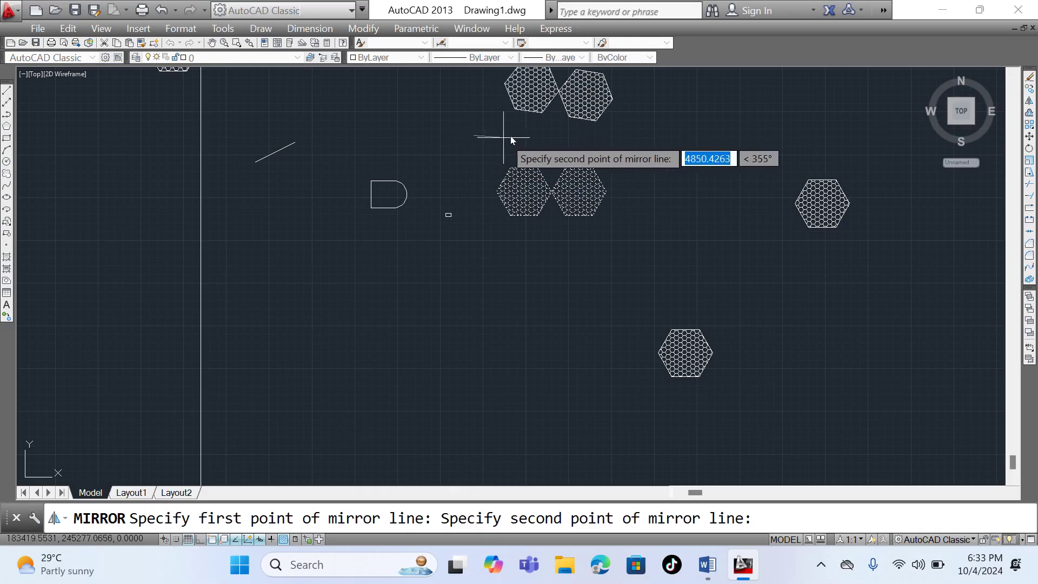
pyautogui.click(200, 540)
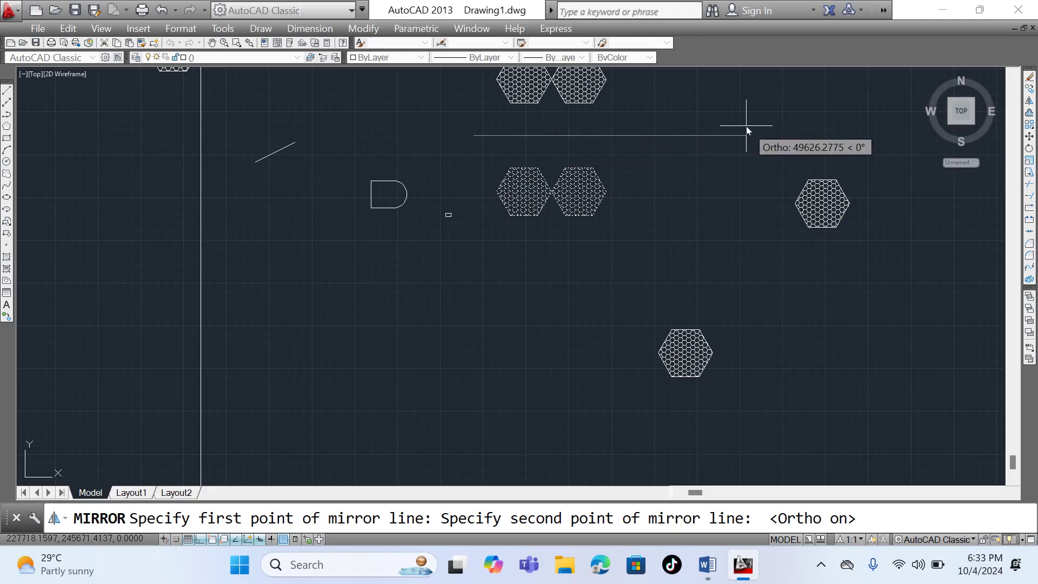
pyautogui.click(717, 140)
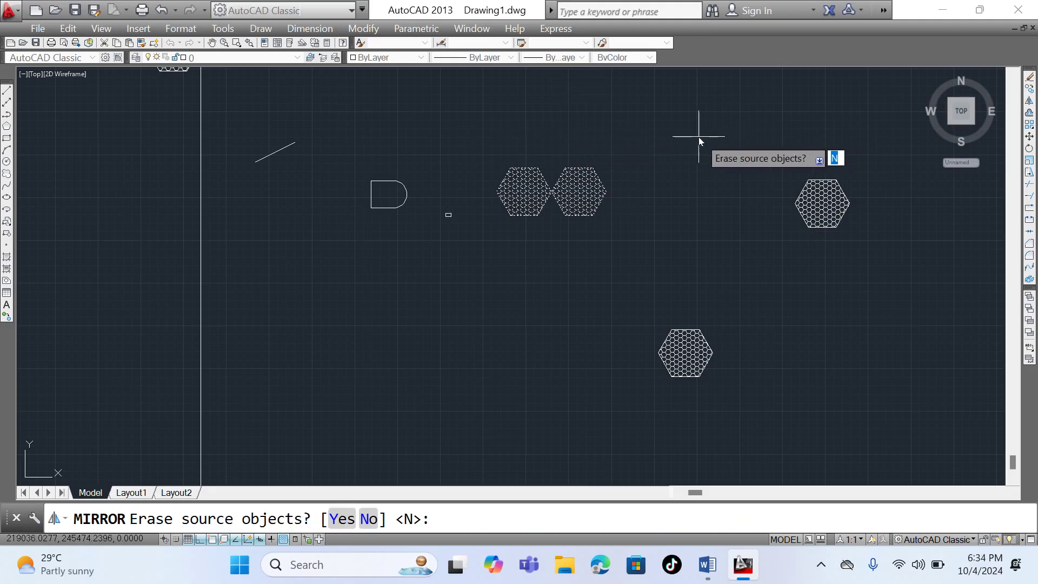
pyautogui.rightClick(699, 137)
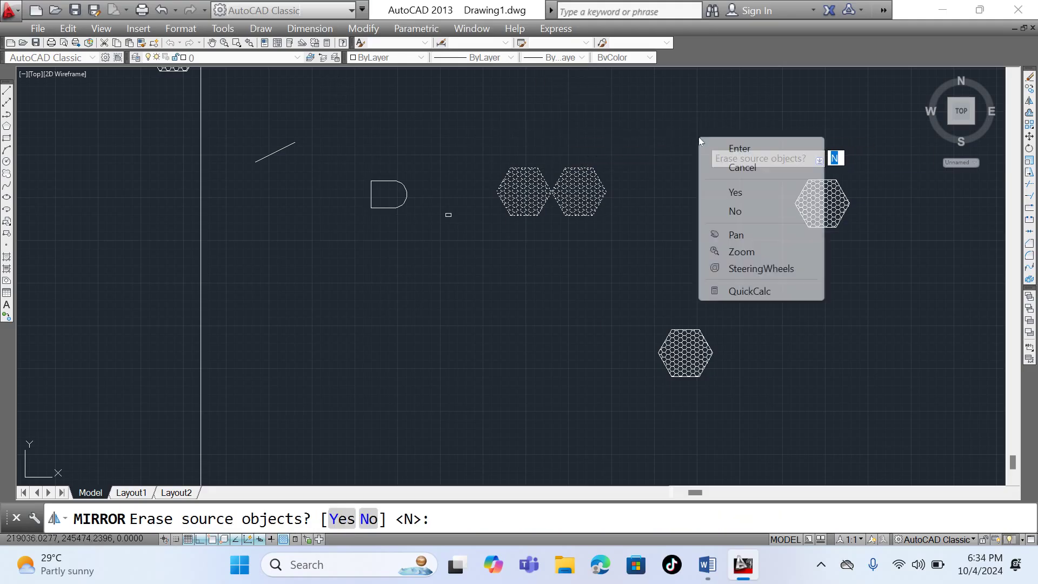
pyautogui.click(730, 147)
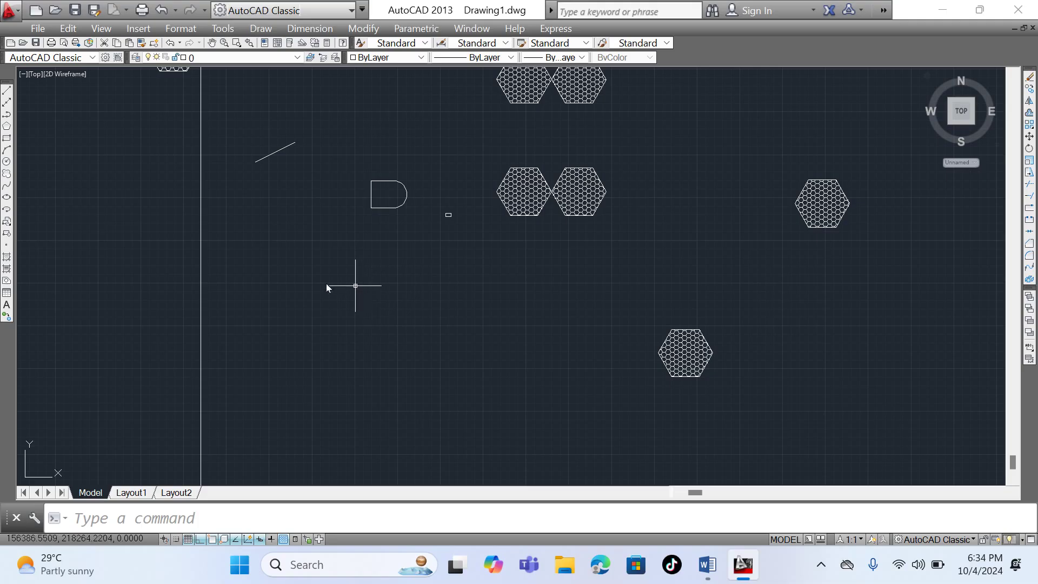
# - Draw a 4000 by 3000 rectangle just below the D-shaped outline
pyautogui.click(7, 139)
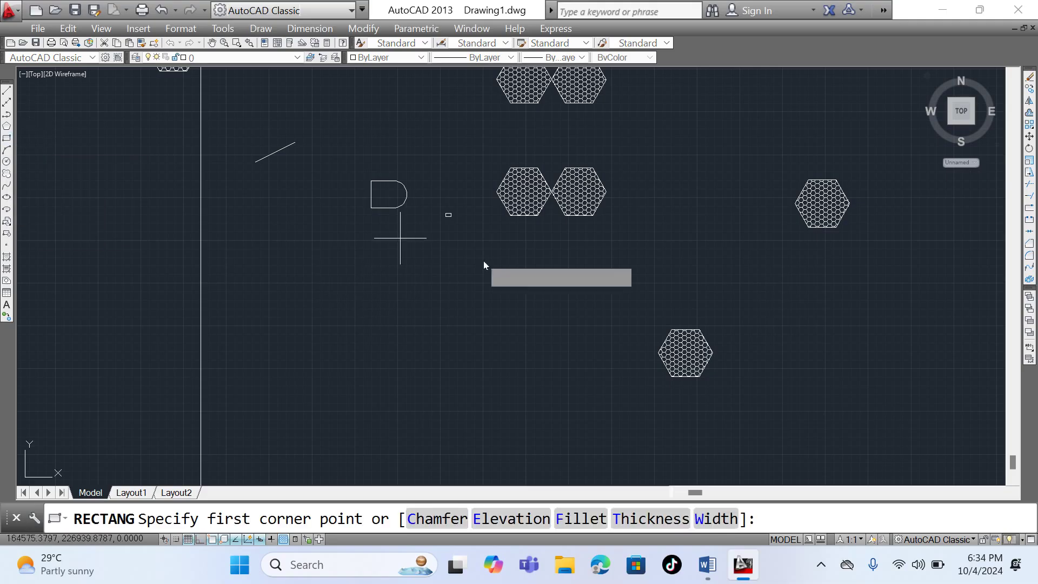
pyautogui.scroll(5, 398, 223)
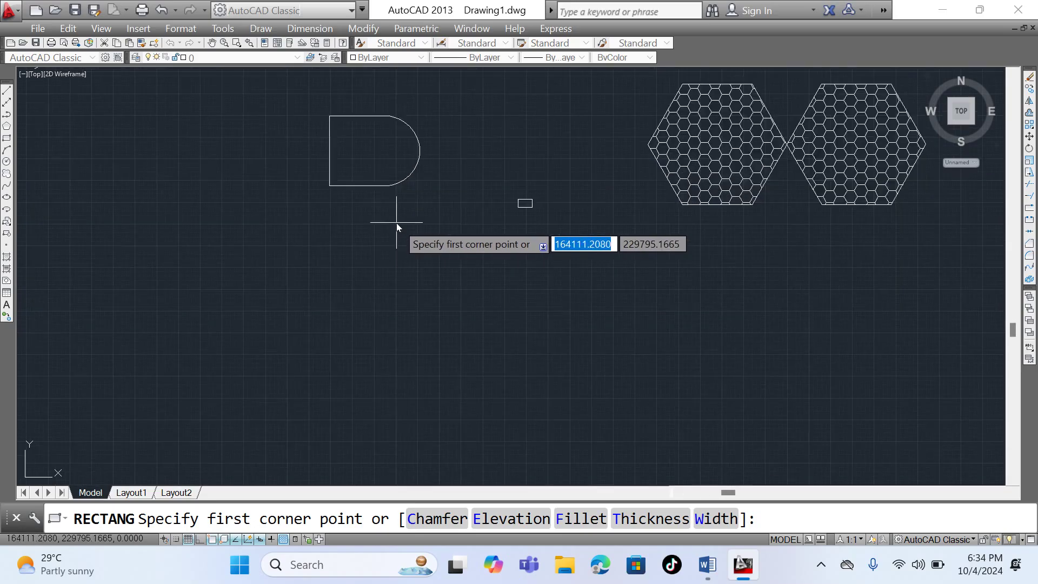
pyautogui.click(290, 227)
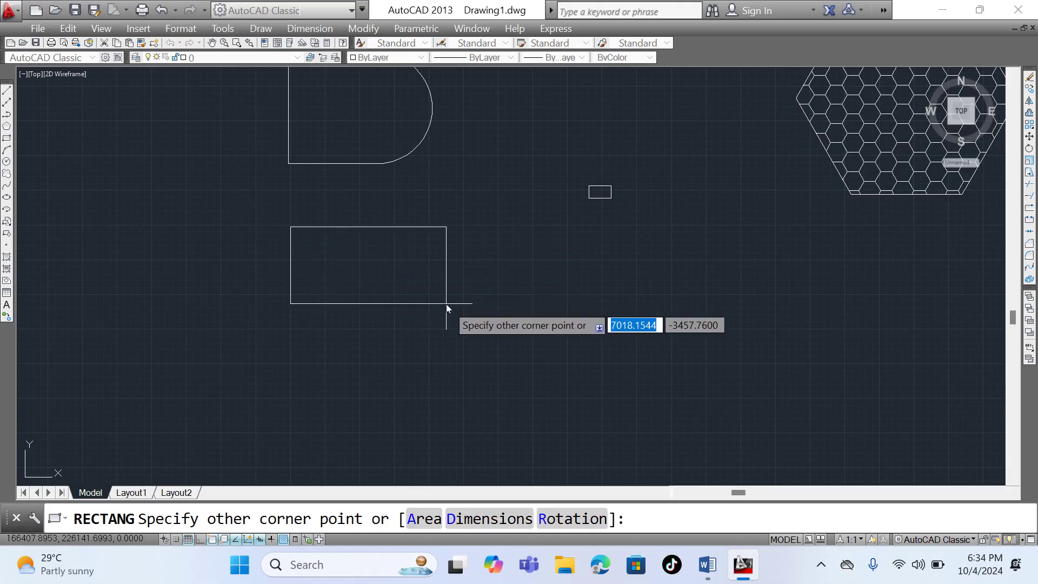
pyautogui.write('44')
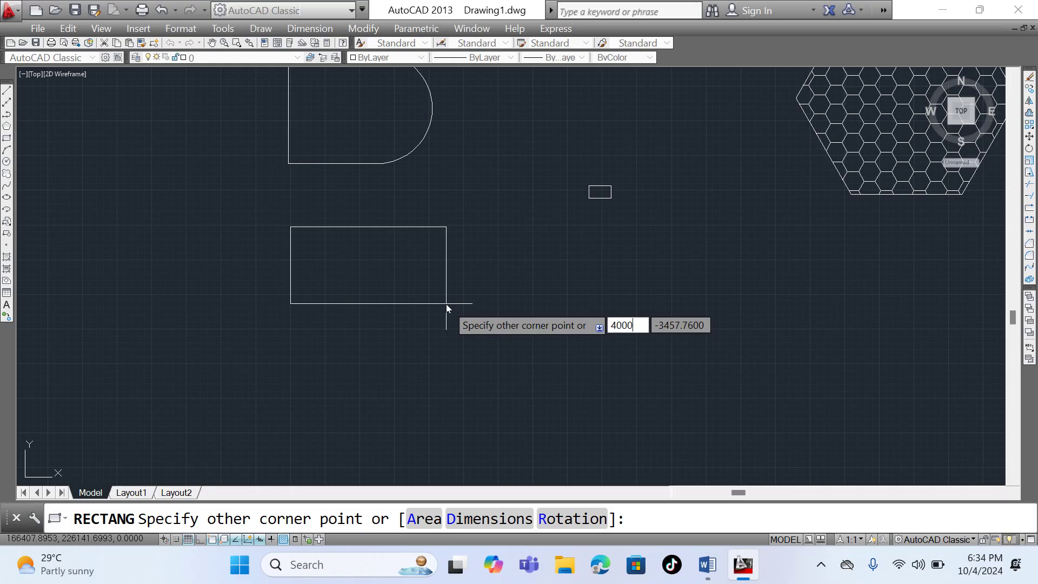
pyautogui.press('Tab')
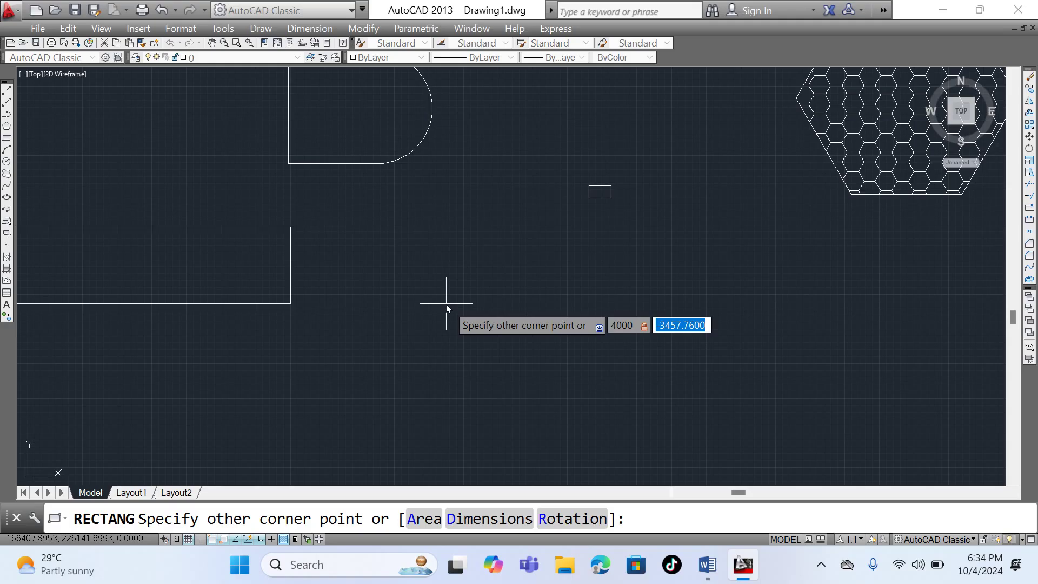
pyautogui.write('3000')
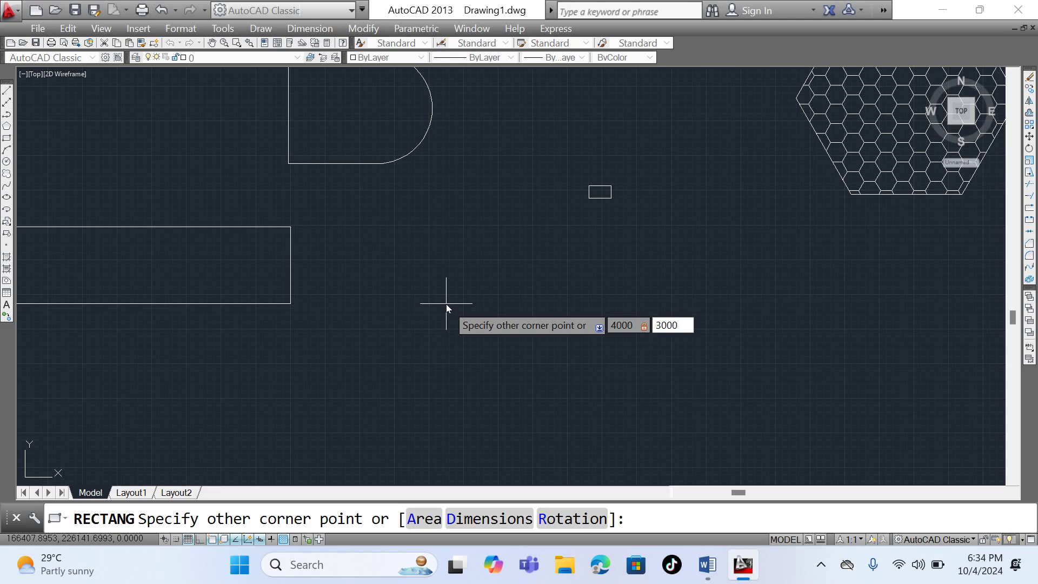
pyautogui.press('Return')
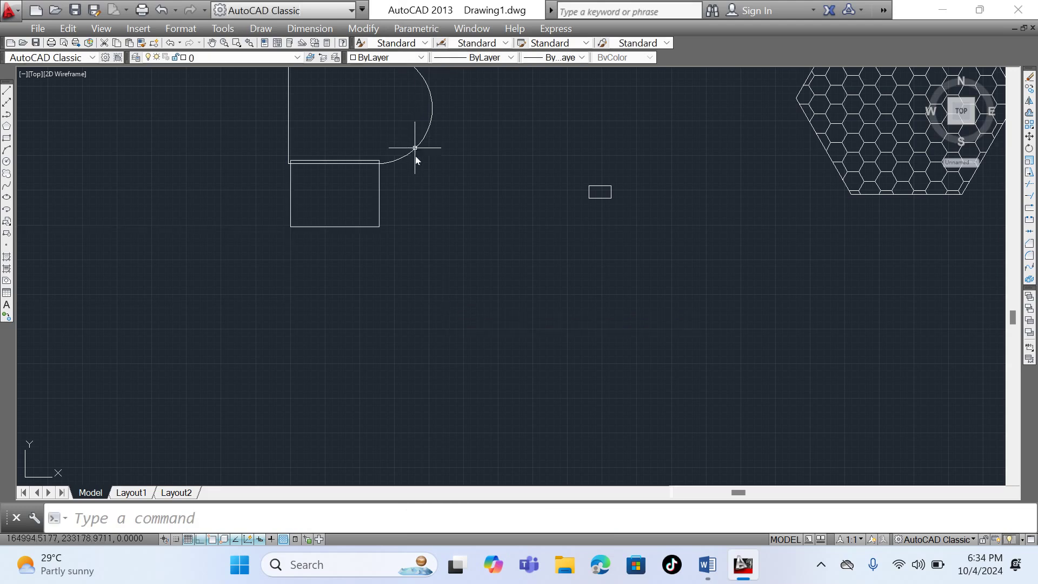
# - Move the D-shaped outline straight up from its upper-left corner, clear of the new rectangle
pyautogui.scroll(5, 353, 198)
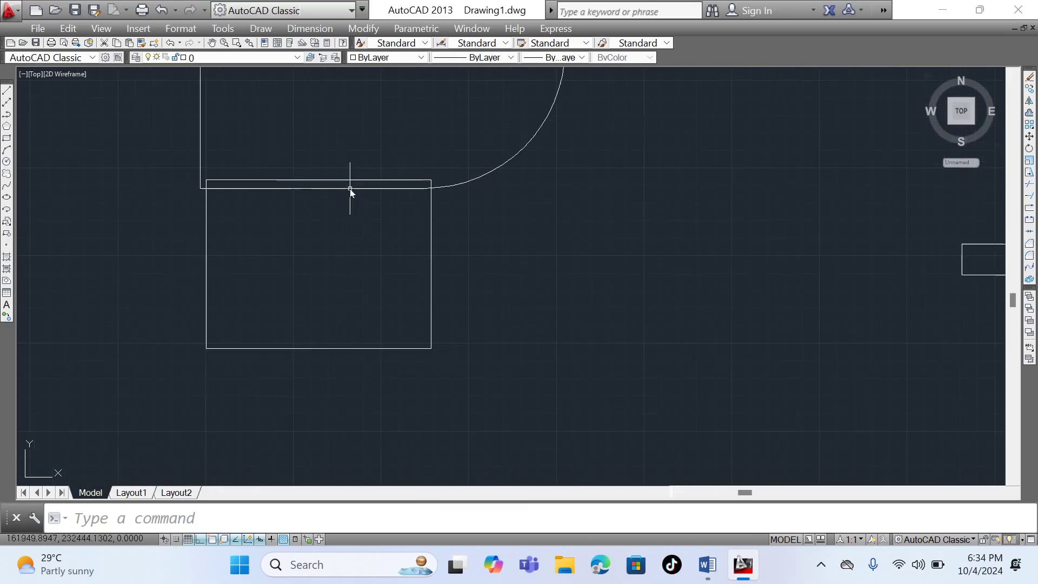
pyautogui.scroll(-3, 352, 254)
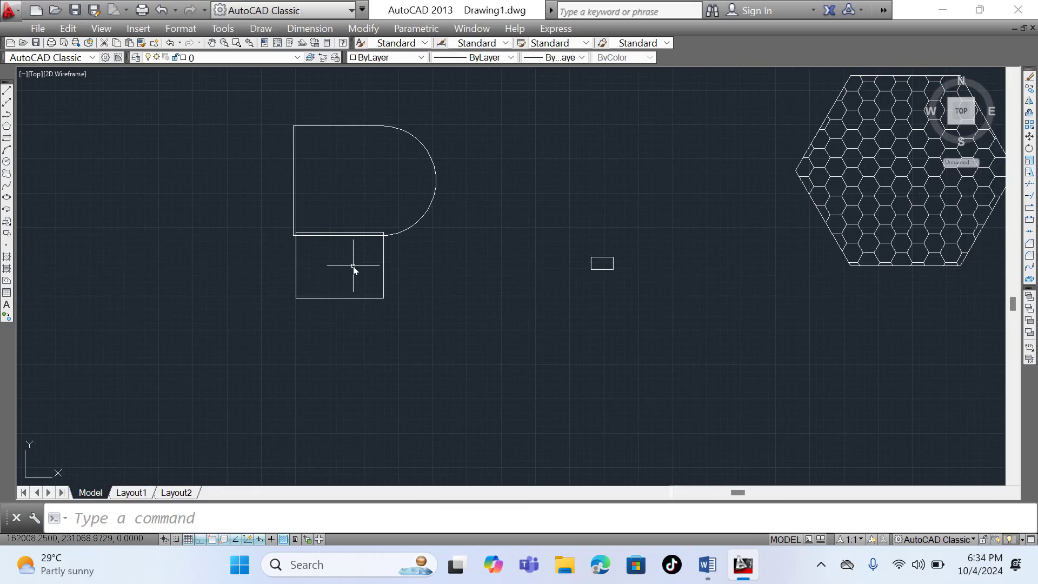
pyautogui.click(348, 129)
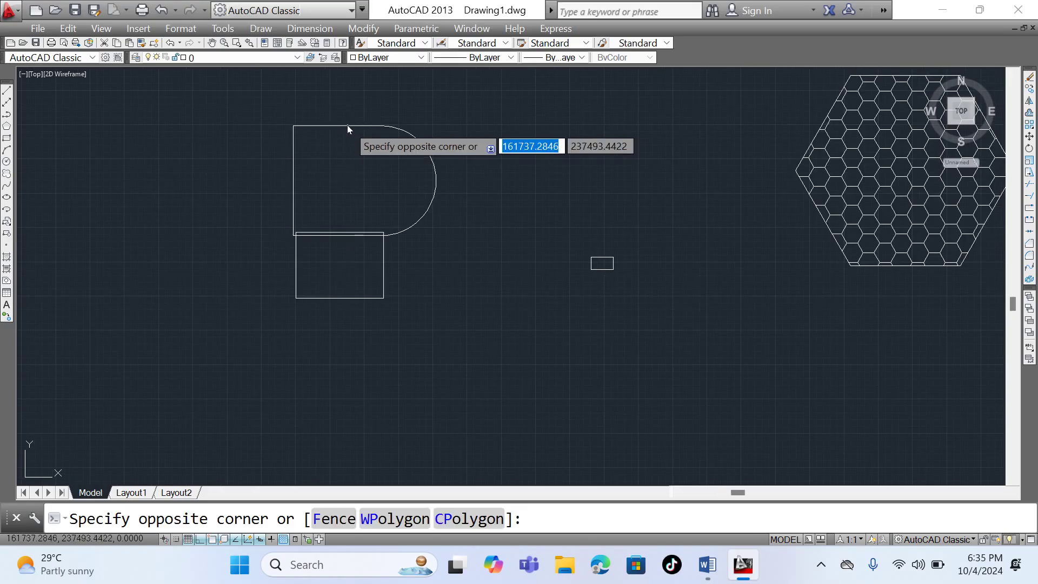
pyautogui.click(347, 126)
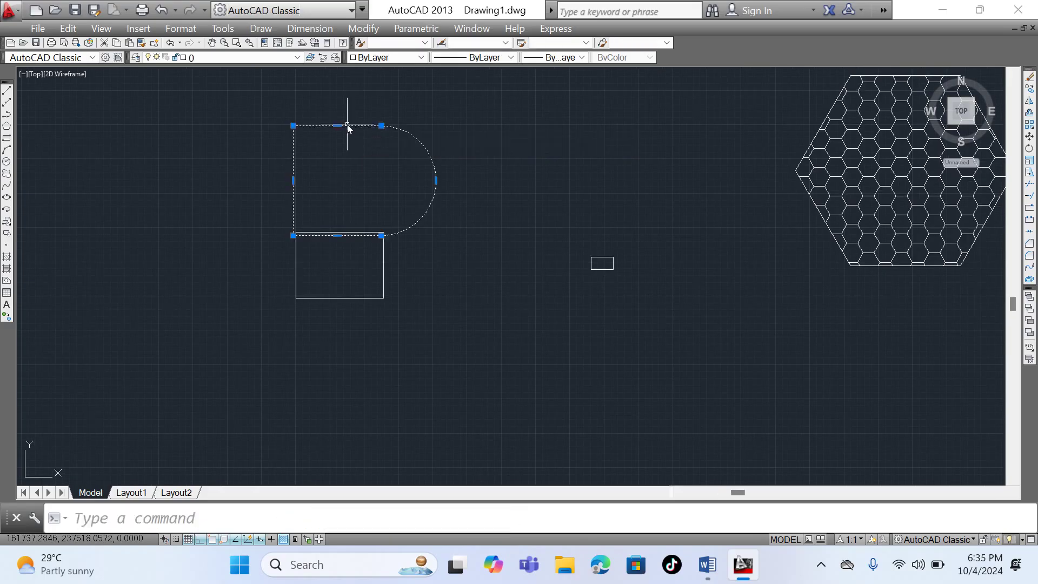
pyautogui.click(1029, 137)
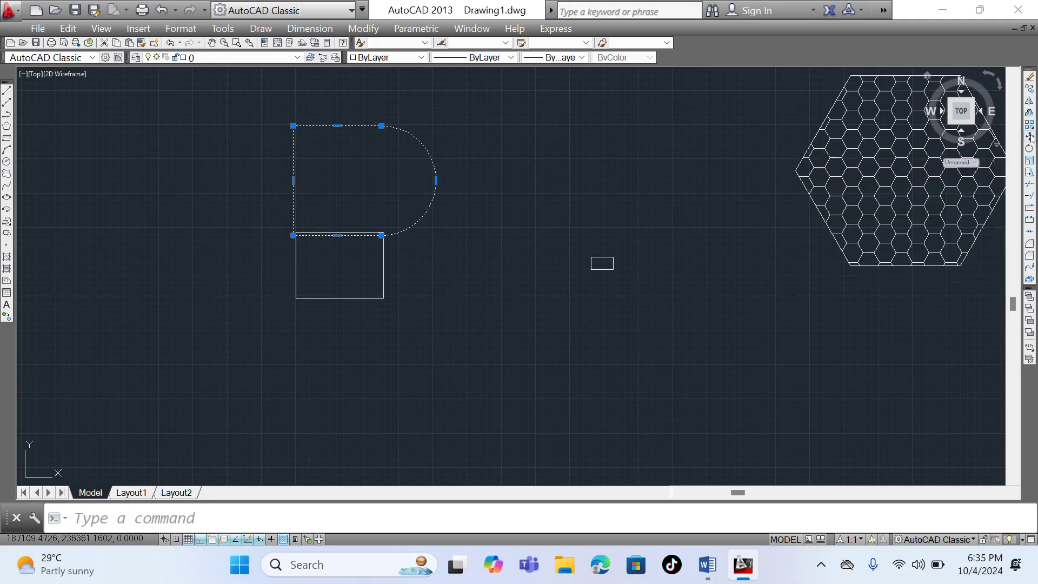
pyautogui.click(294, 126)
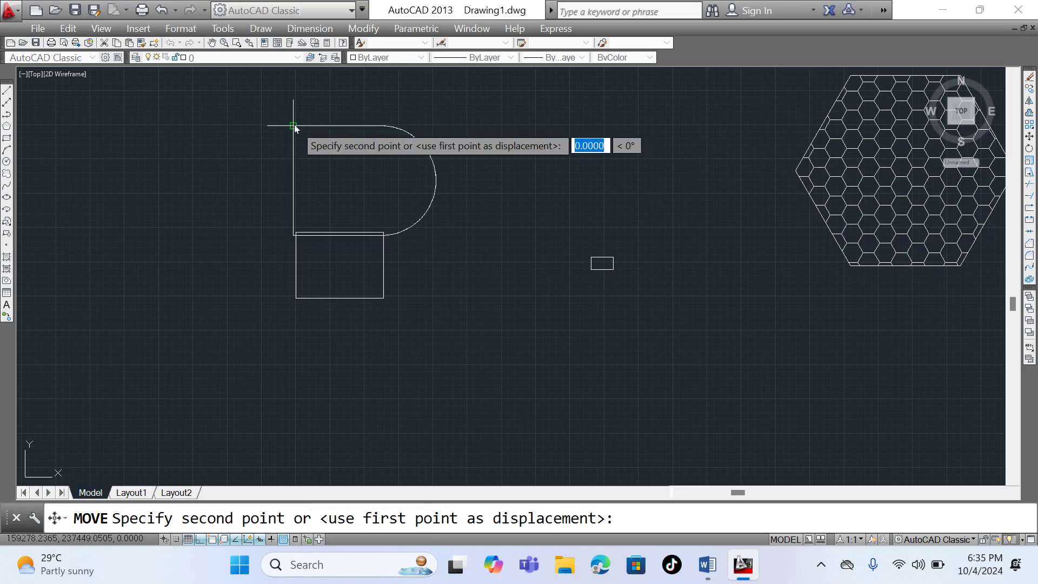
pyautogui.click(295, 83)
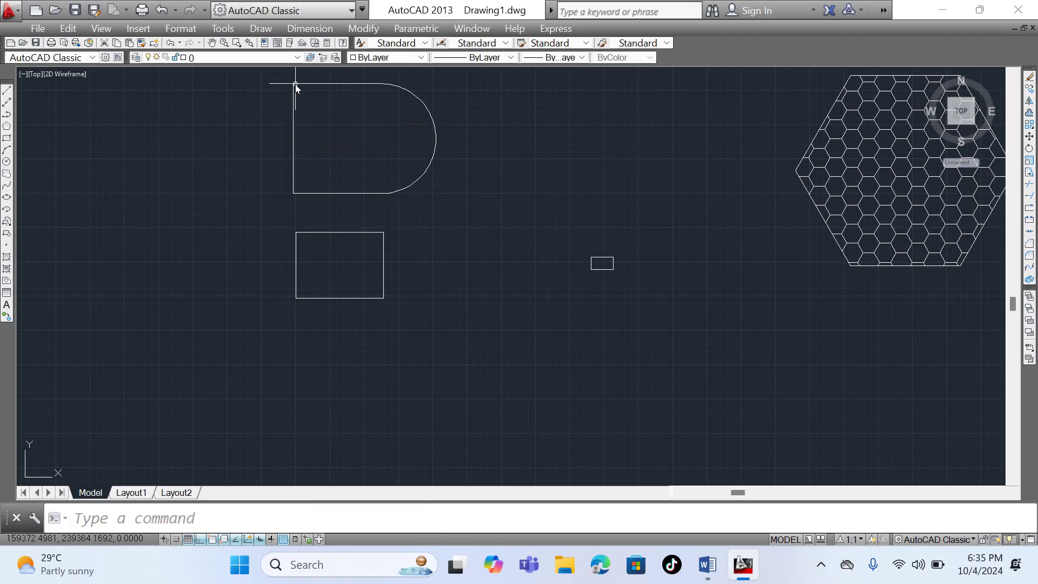
# - Offset the 4000 by 3000 rectangle inward by 150
pyautogui.click(342, 234)
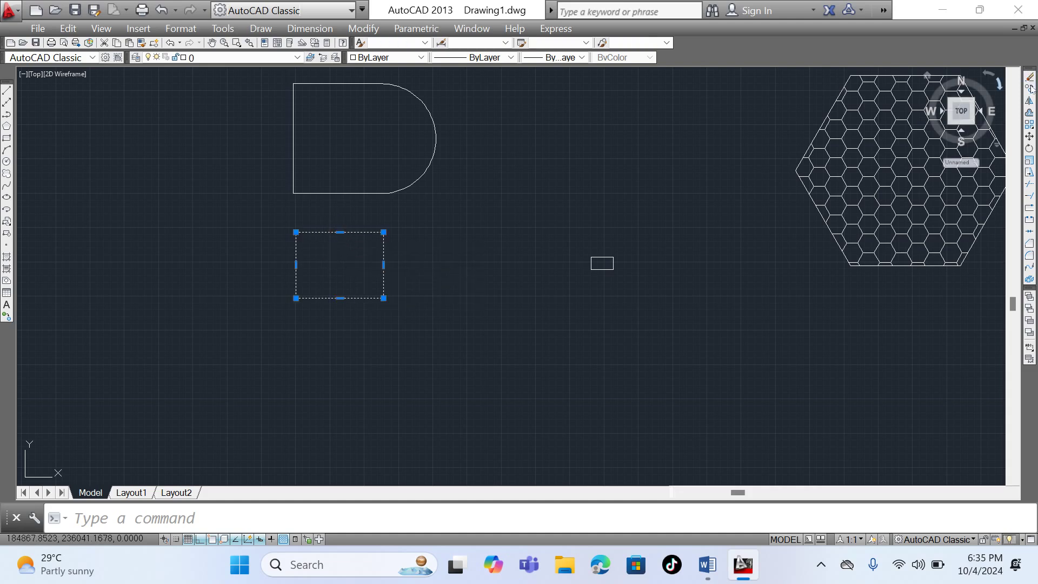
pyautogui.click(1029, 113)
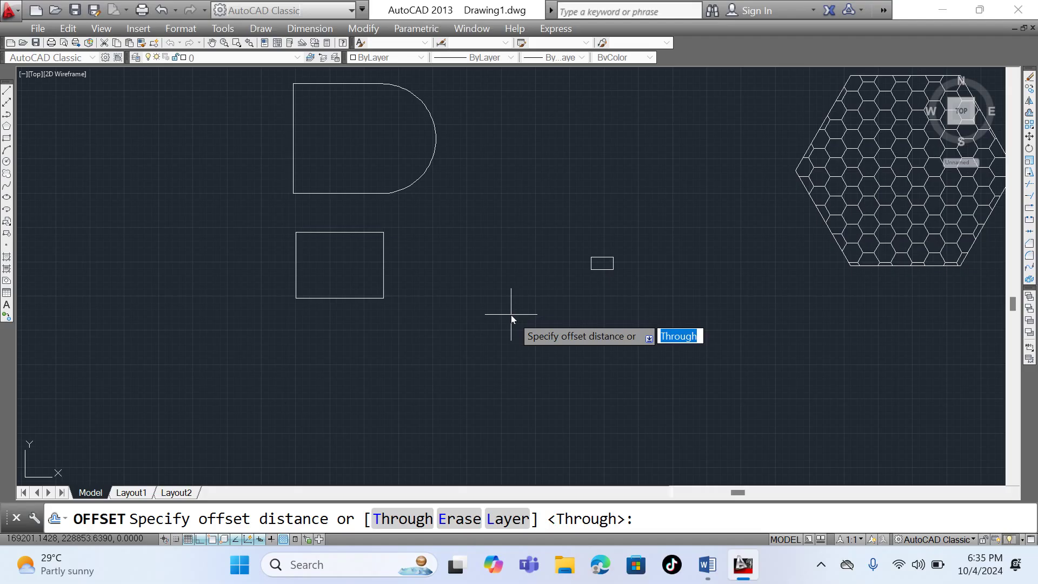
pyautogui.press('Return')
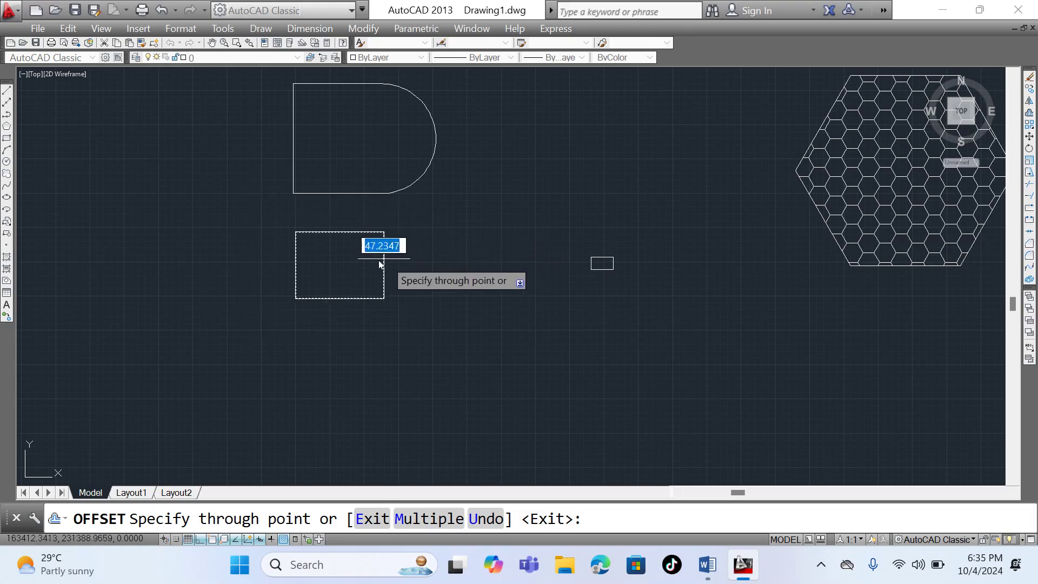
pyautogui.scroll(4, 367, 267)
pyautogui.scroll(-2, 367, 266)
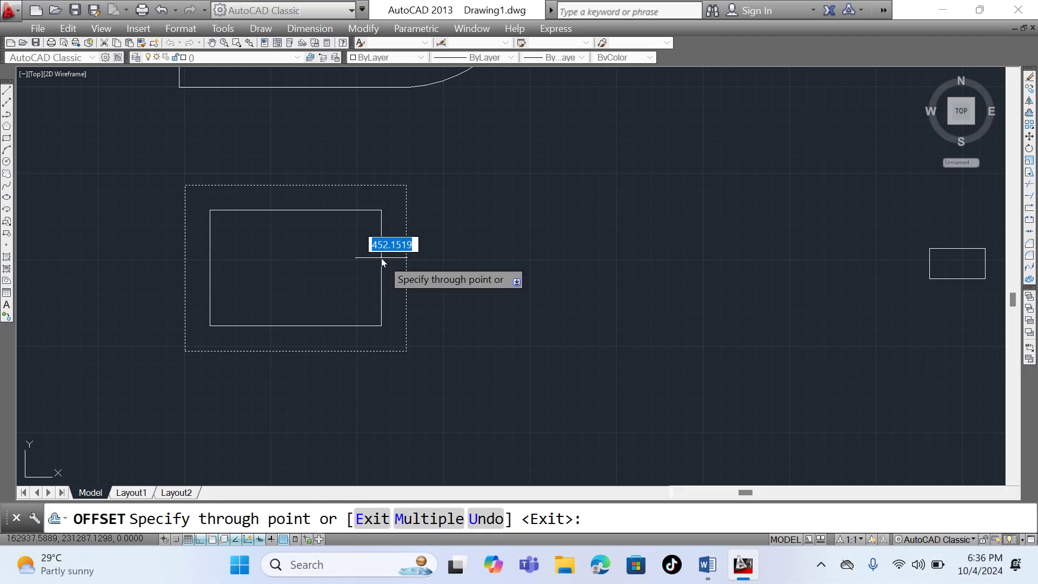
pyautogui.write('150')
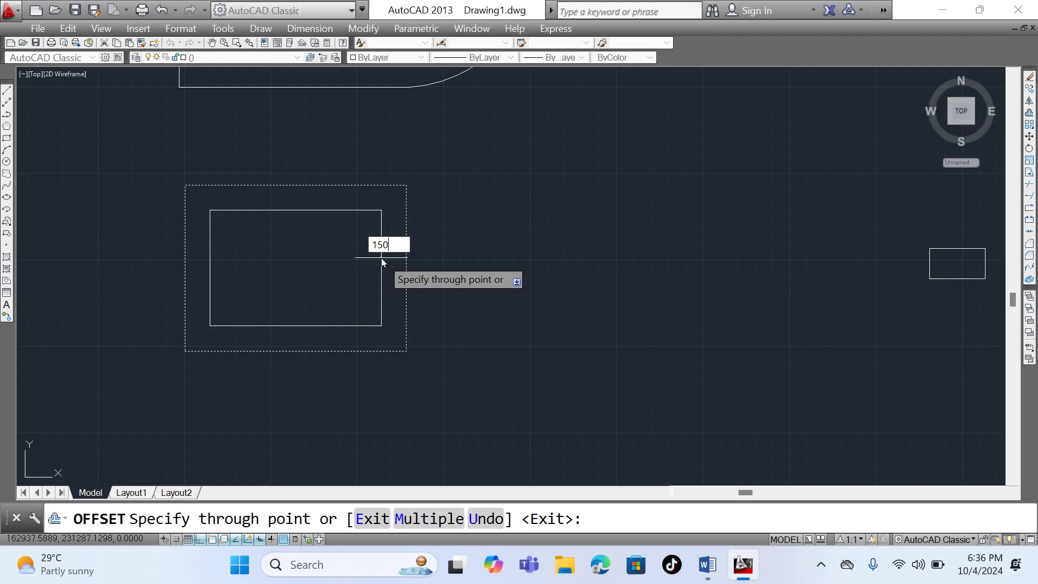
pyautogui.press('Return')
pyautogui.scroll(3, 400, 192)
pyautogui.scroll(-5, 397, 190)
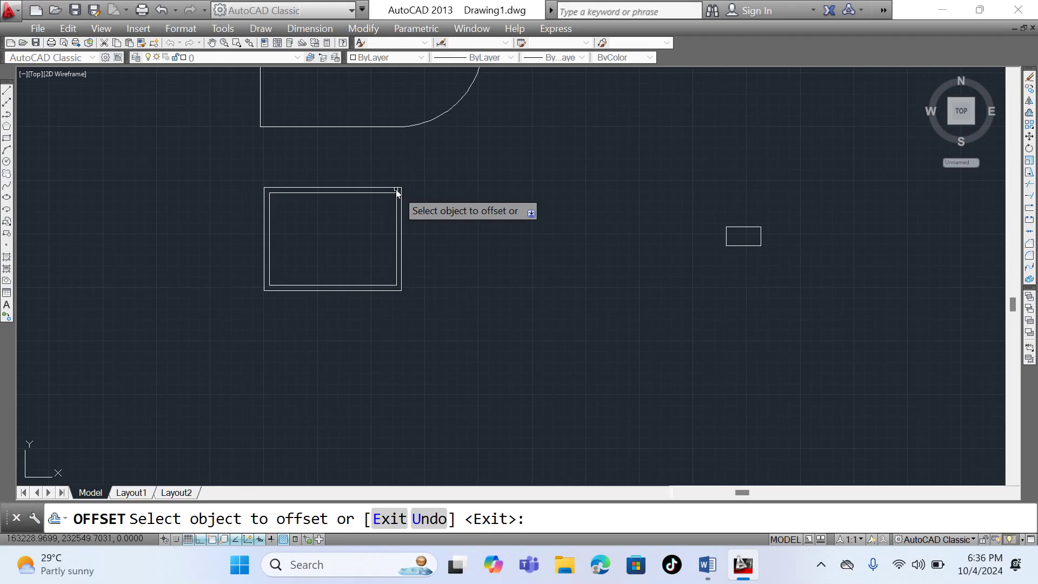
pyautogui.press('Escape')
pyautogui.scroll(4, 382, 230)
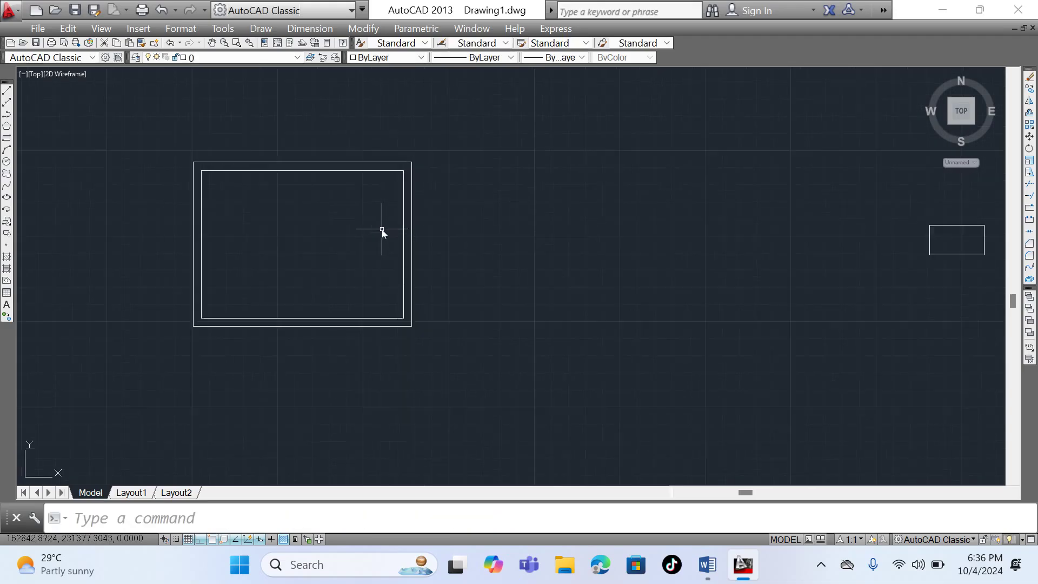
pyautogui.scroll(-4, 382, 230)
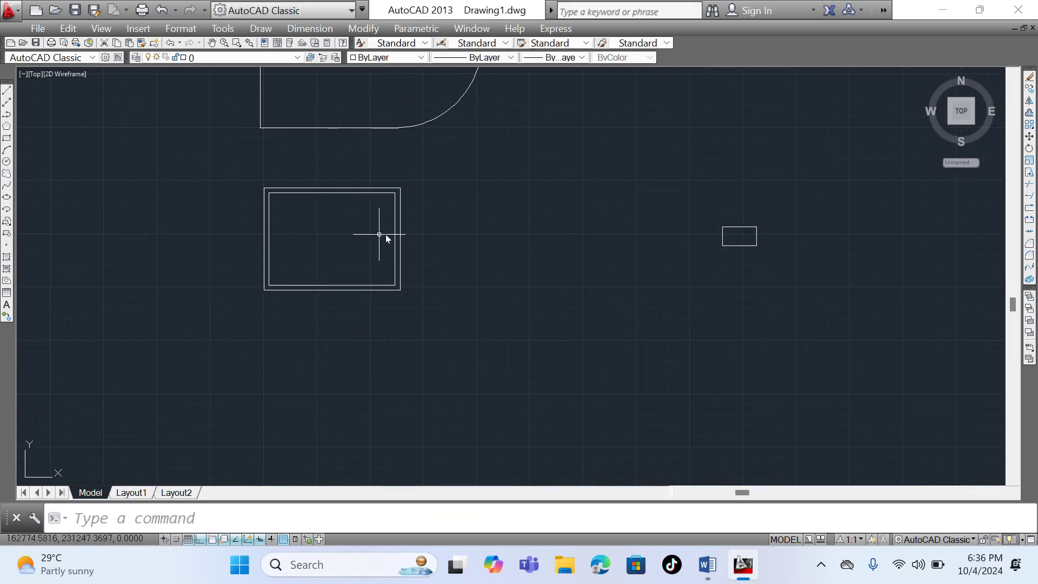
pyautogui.scroll(4, 400, 214)
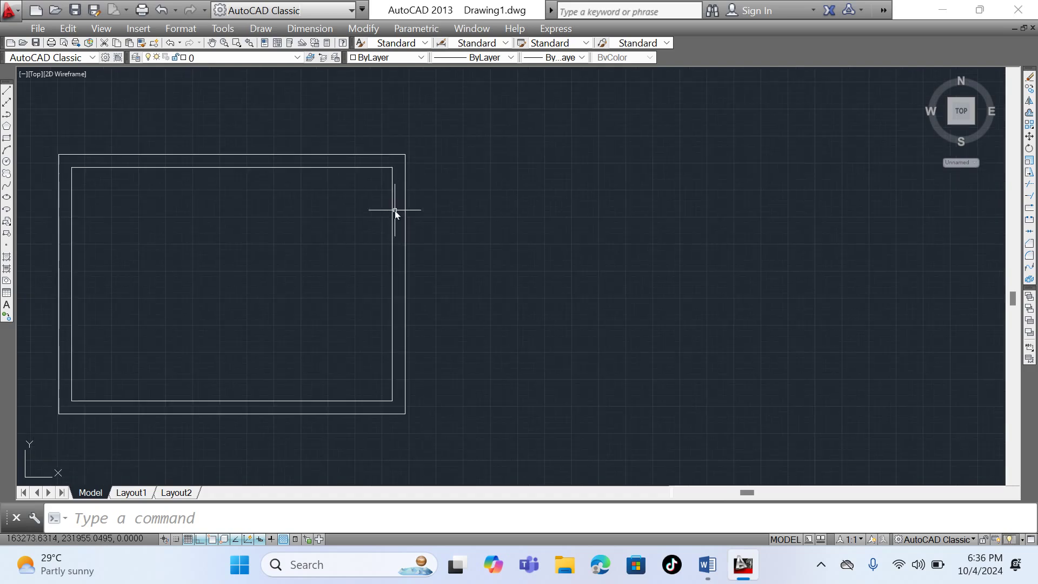
pyautogui.click(394, 155)
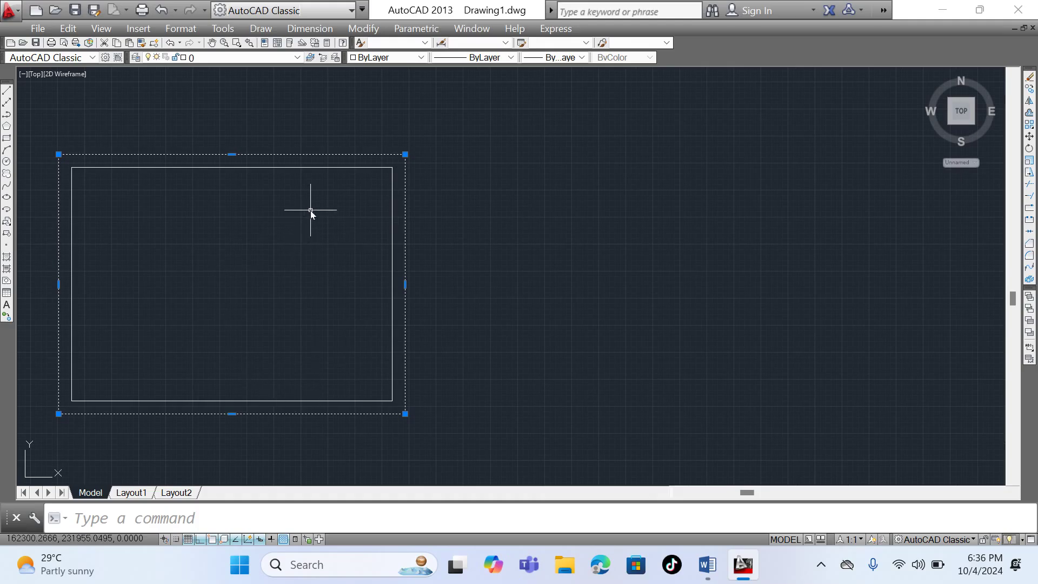
pyautogui.click(323, 167)
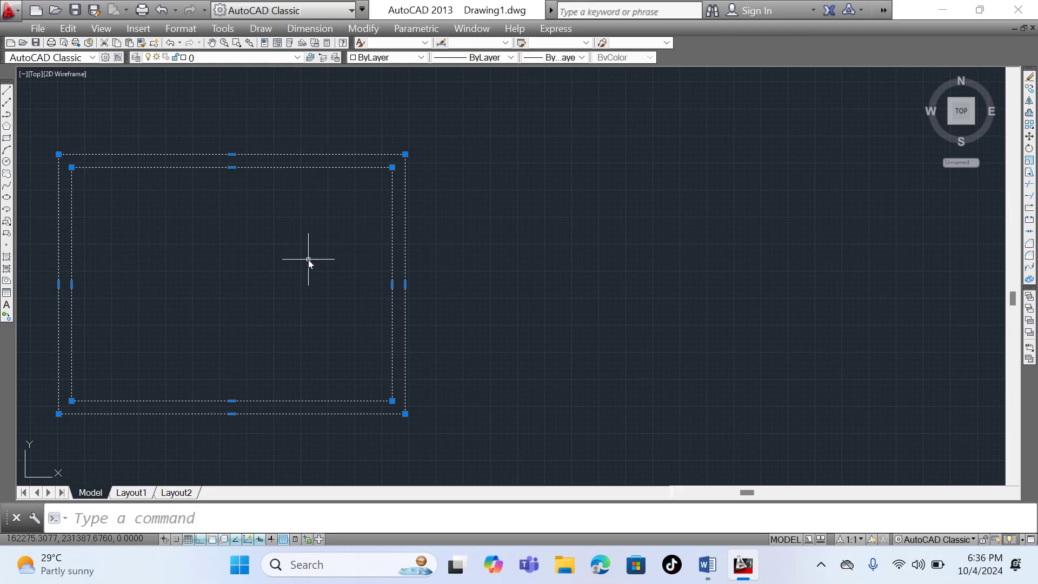
pyautogui.write('o')
pyautogui.press('Return')
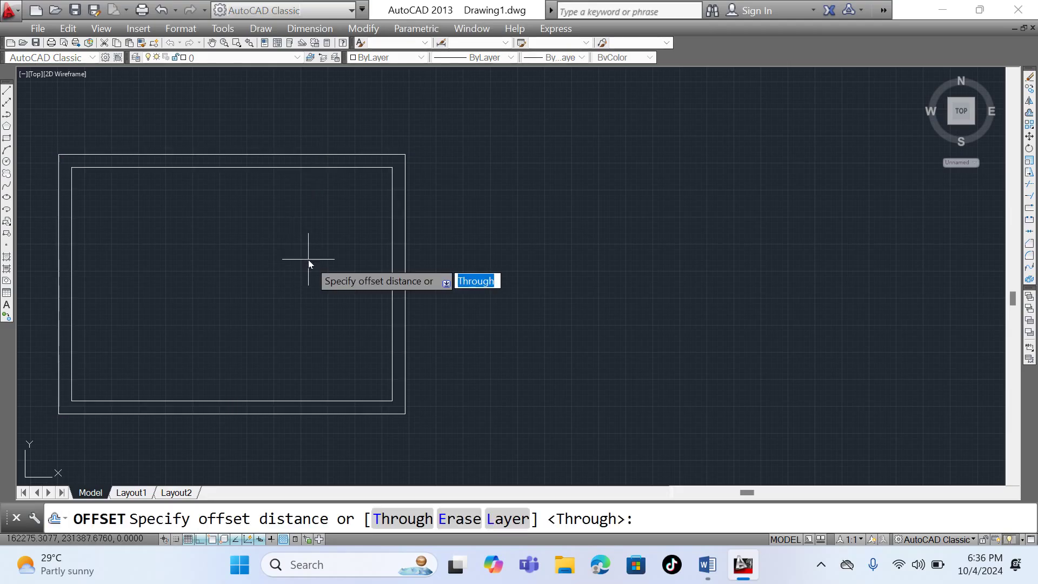
pyautogui.press('Return')
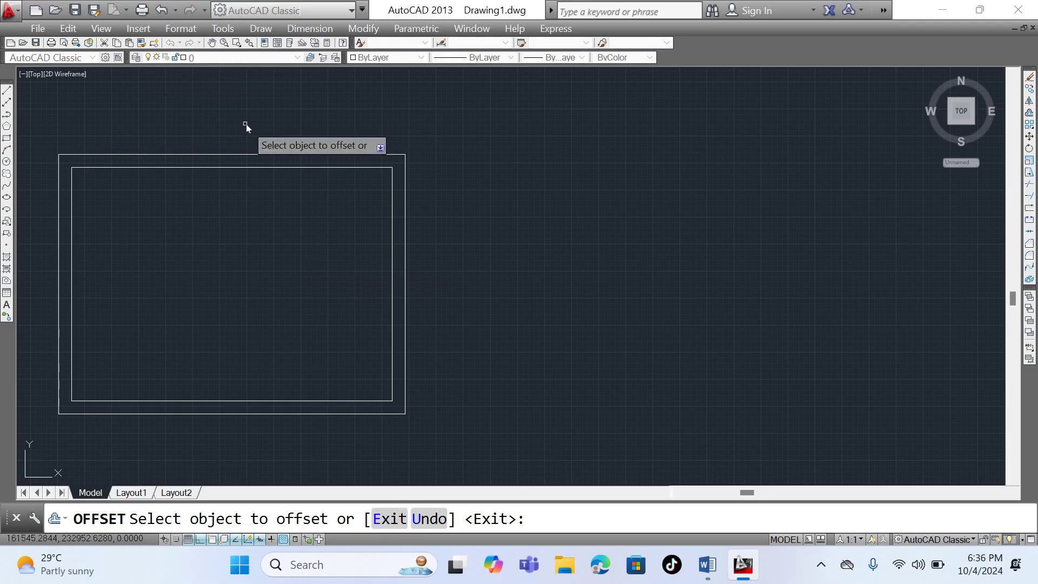
pyautogui.rightClick(316, 108)
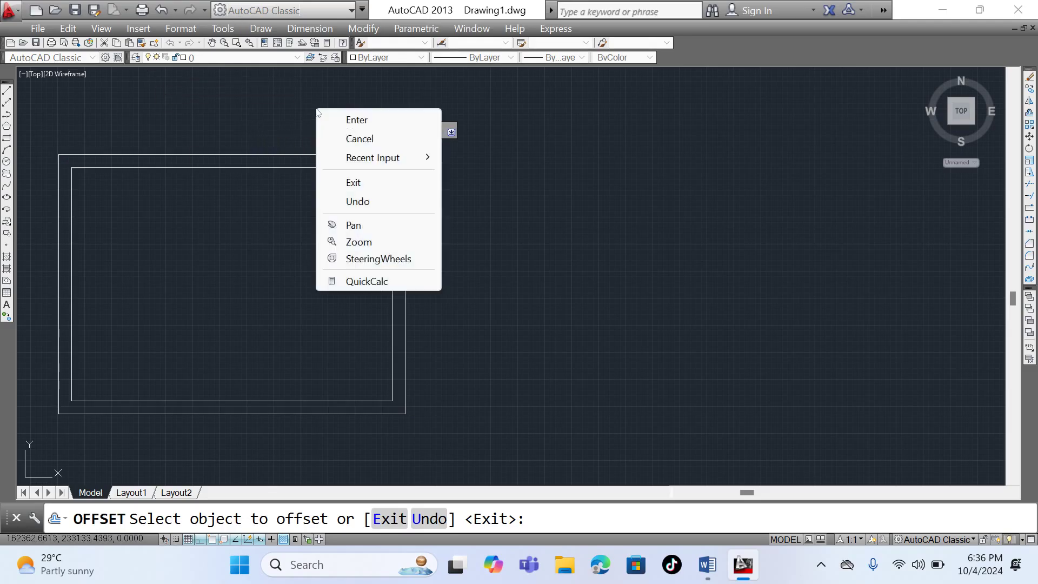
pyautogui.click(349, 121)
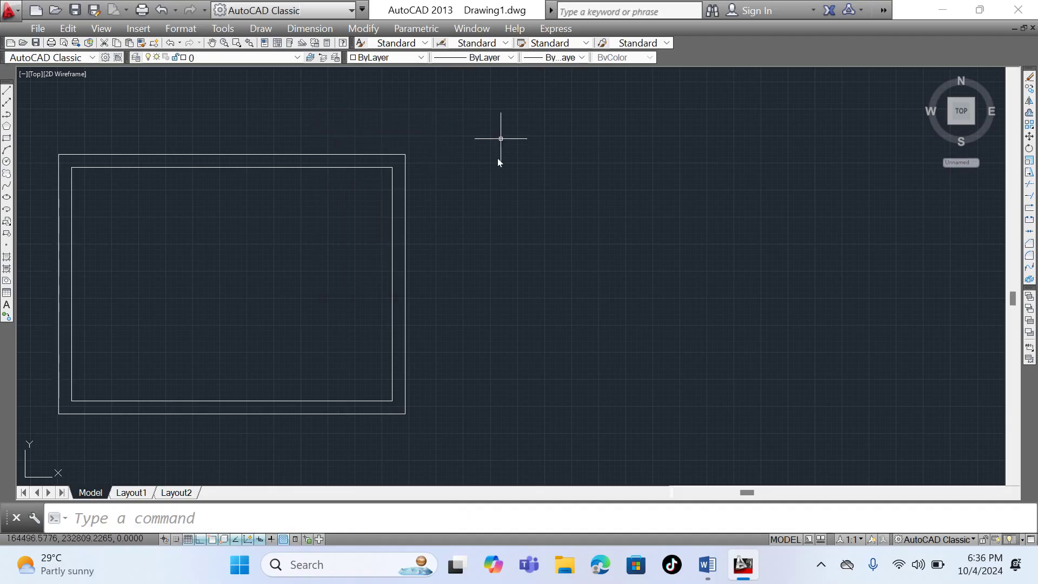
# - Explode the outer and inner rectangles into separate lines, and select the inner rectangle's upper edge
pyautogui.scroll(-5, 524, 193)
pyautogui.scroll(3, 502, 198)
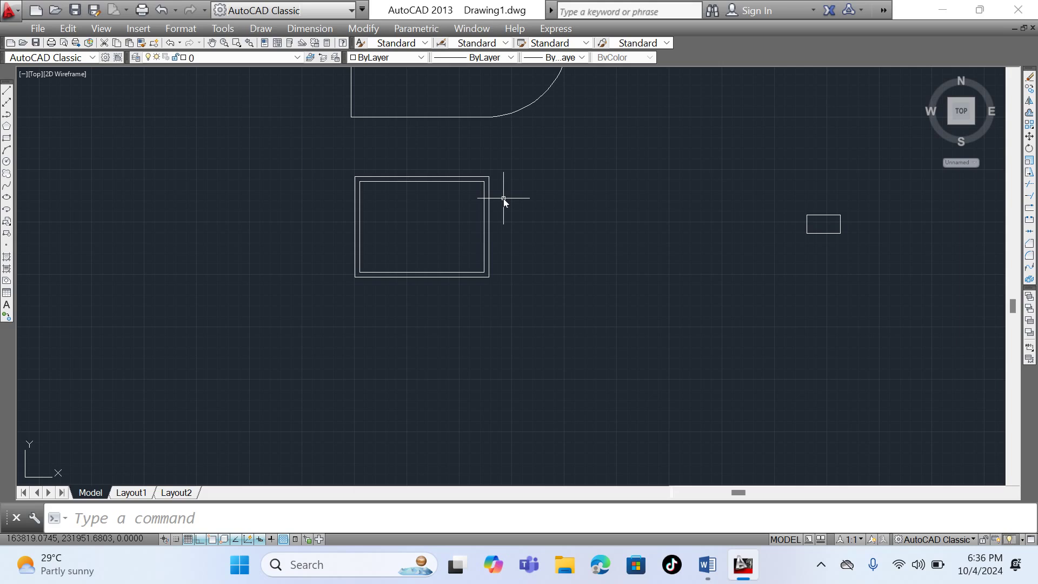
pyautogui.scroll(4, 478, 176)
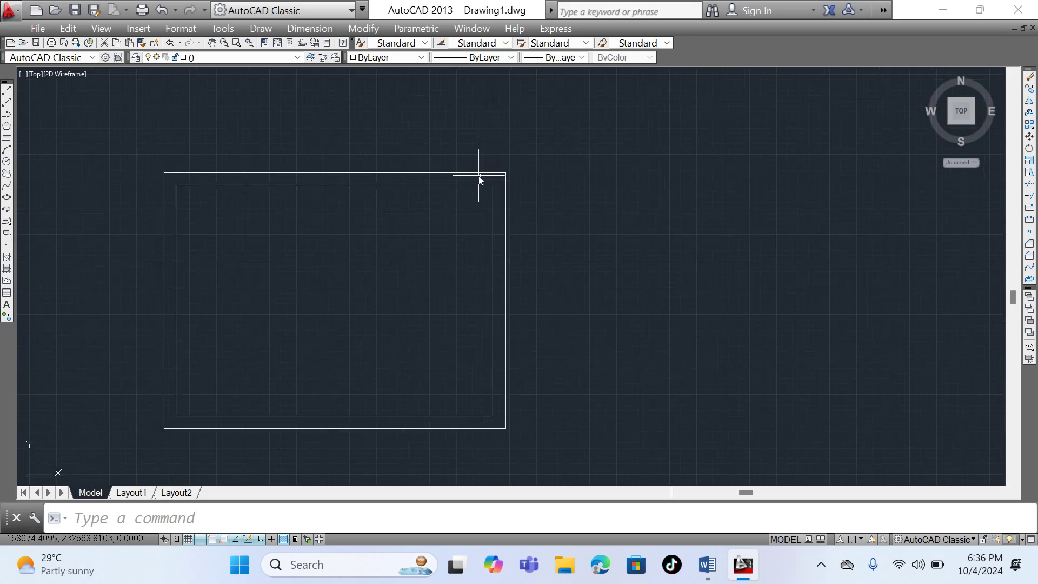
pyautogui.click(480, 173)
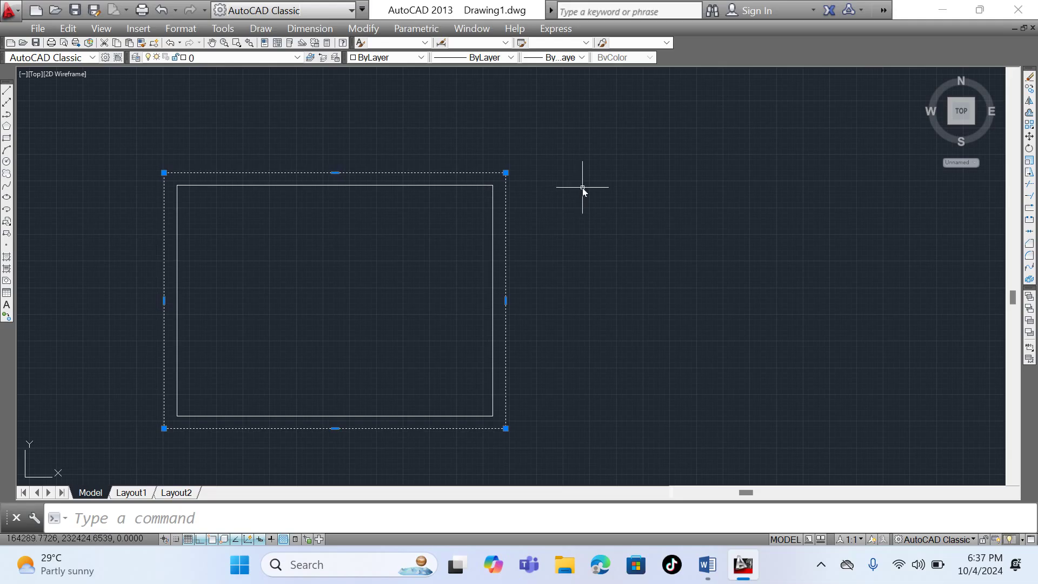
pyautogui.click(463, 185)
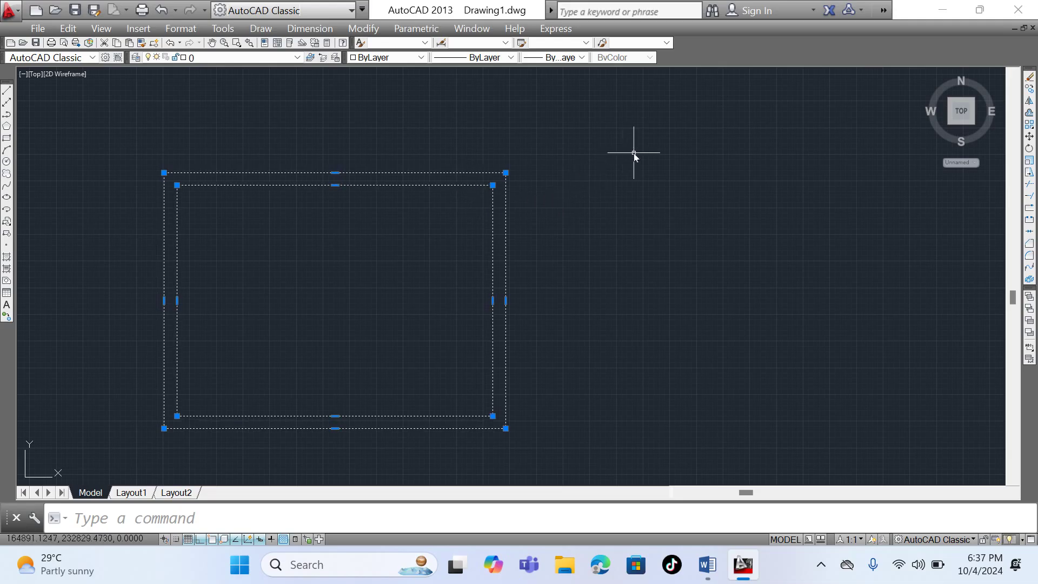
pyautogui.click(1029, 280)
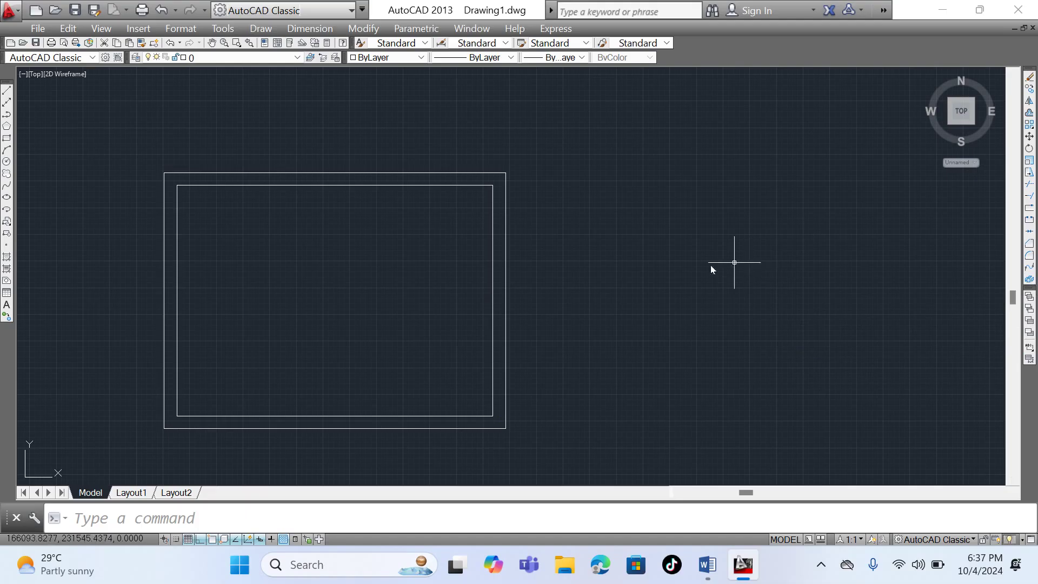
pyautogui.click(394, 185)
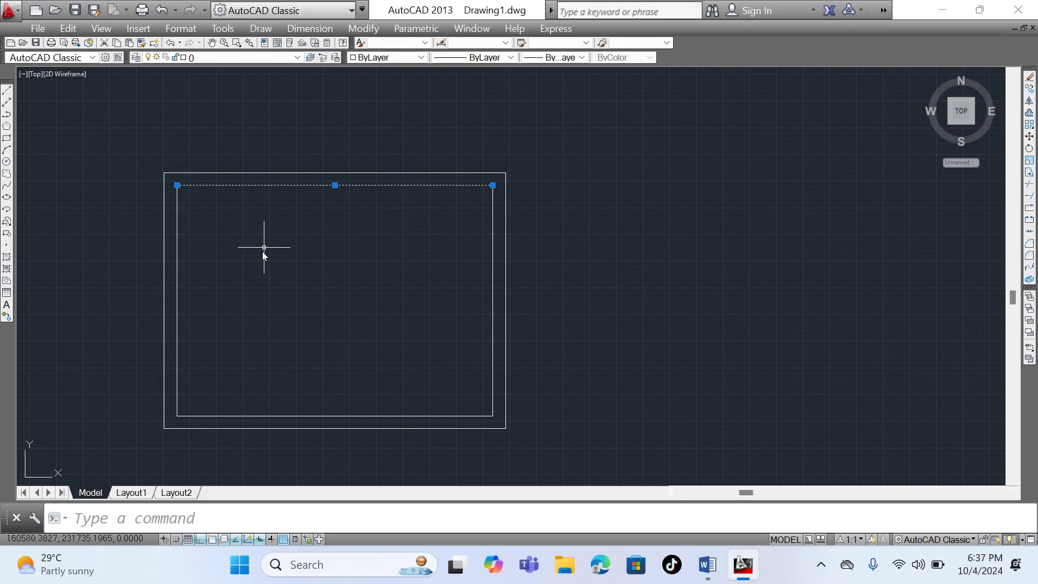
# - Select the outer rectangle's lower edge as a separate line, and clear the selection
pyautogui.click(241, 429)
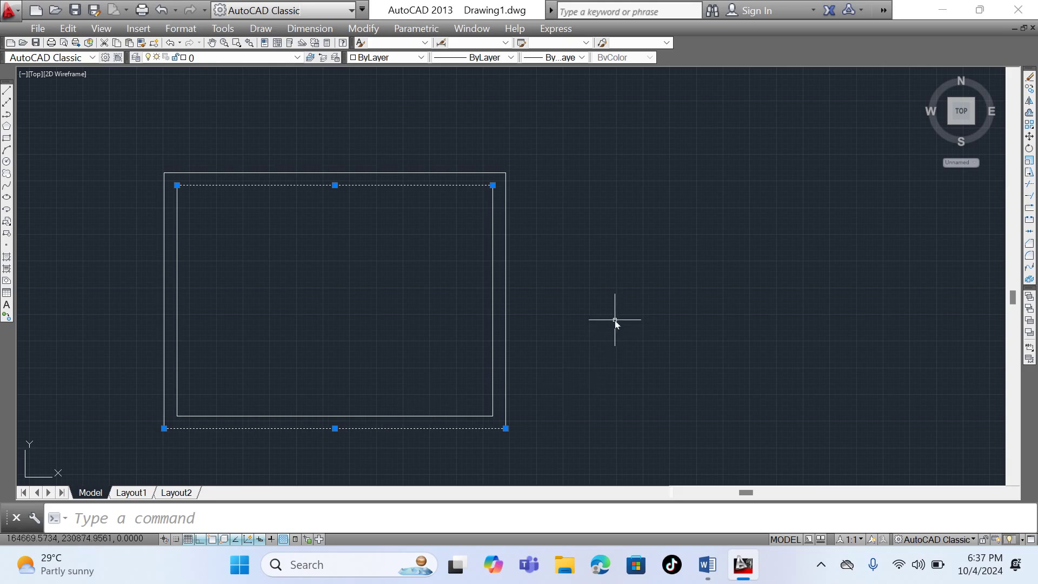
pyautogui.press('Delete')
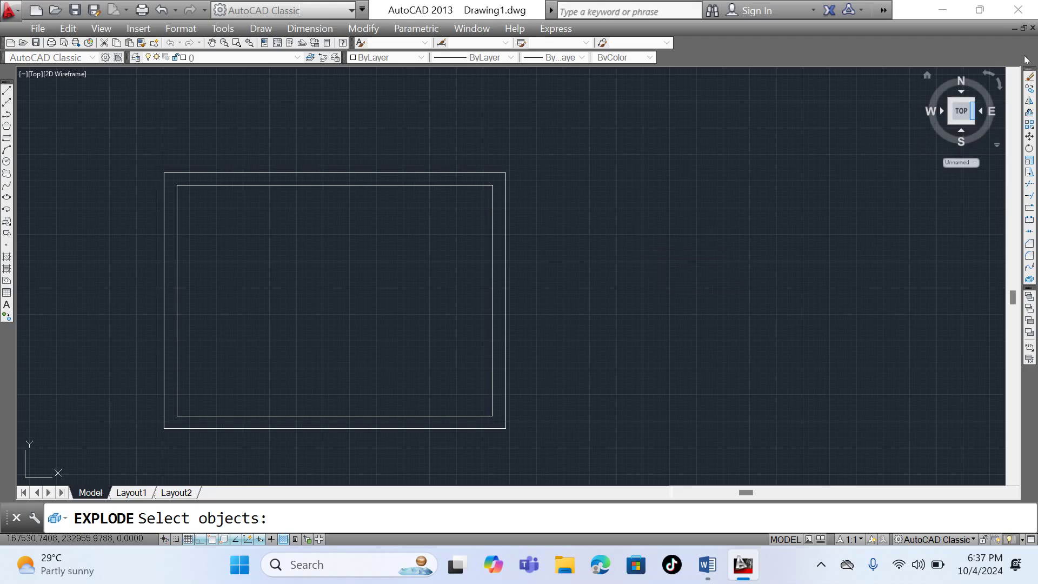
# - Offset the inner rectangle's left edge inward by 1500, using the Through option
pyautogui.click(1029, 113)
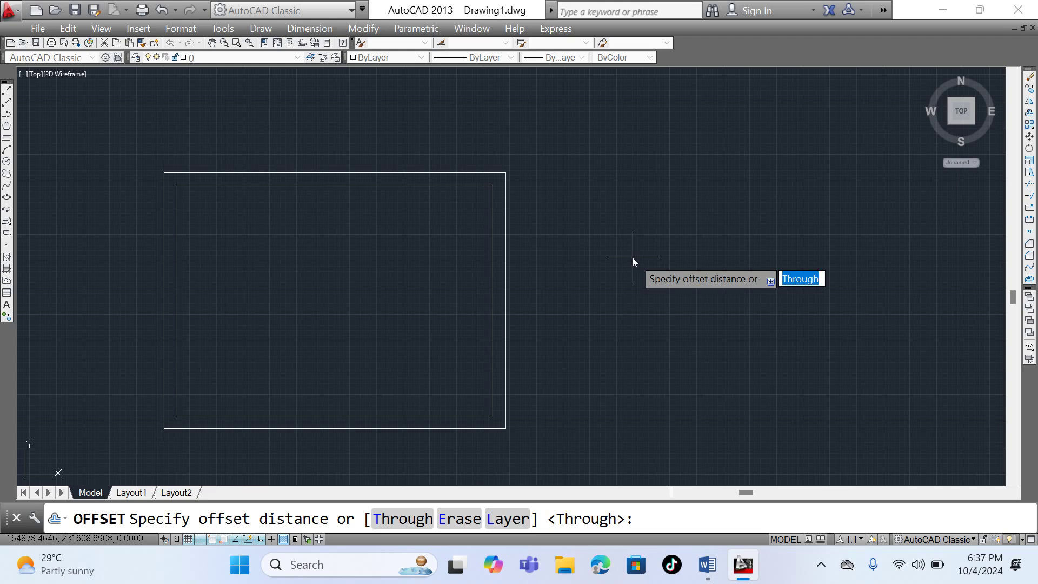
pyautogui.press('Return')
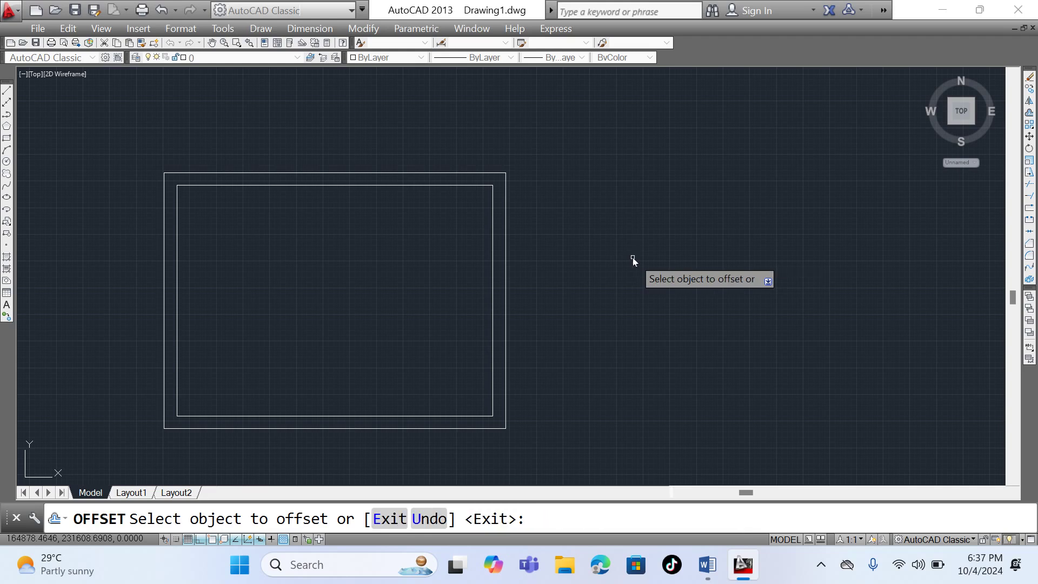
pyautogui.click(177, 288)
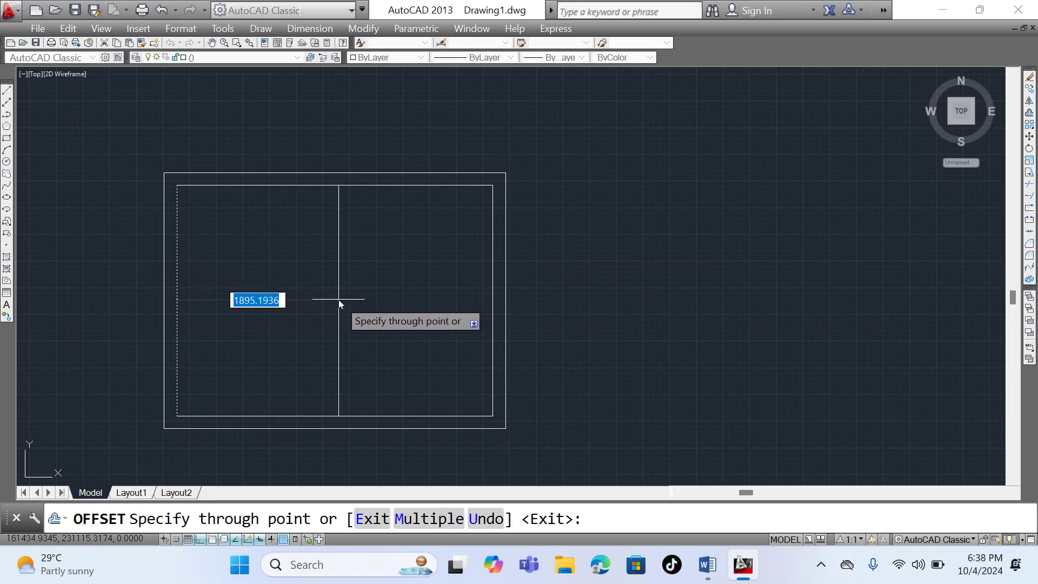
pyautogui.write('25')
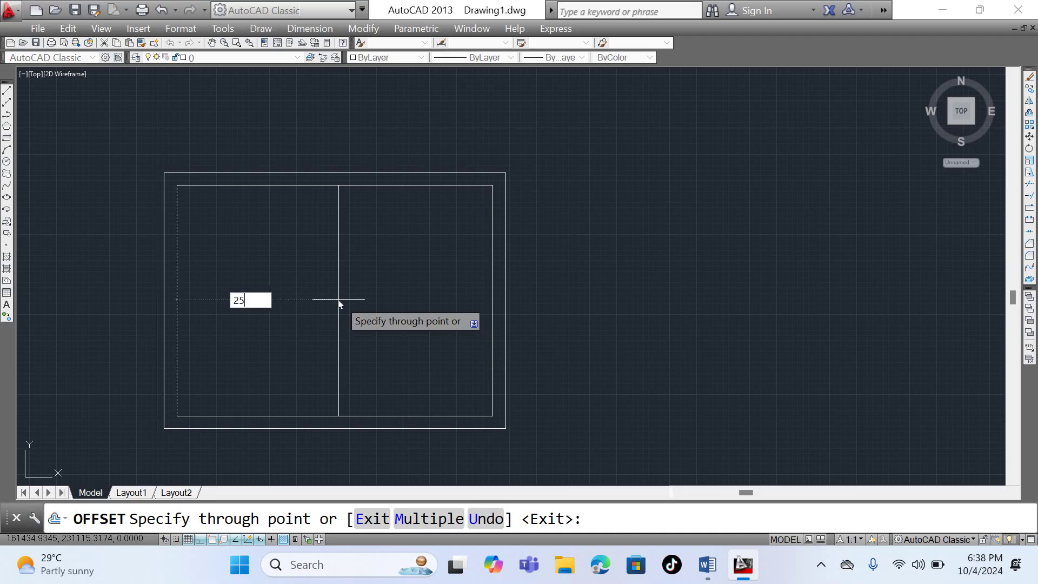
pyautogui.press('BackSpace')
pyautogui.press('BackSpace')
pyautogui.write('1500')
pyautogui.press('Return')
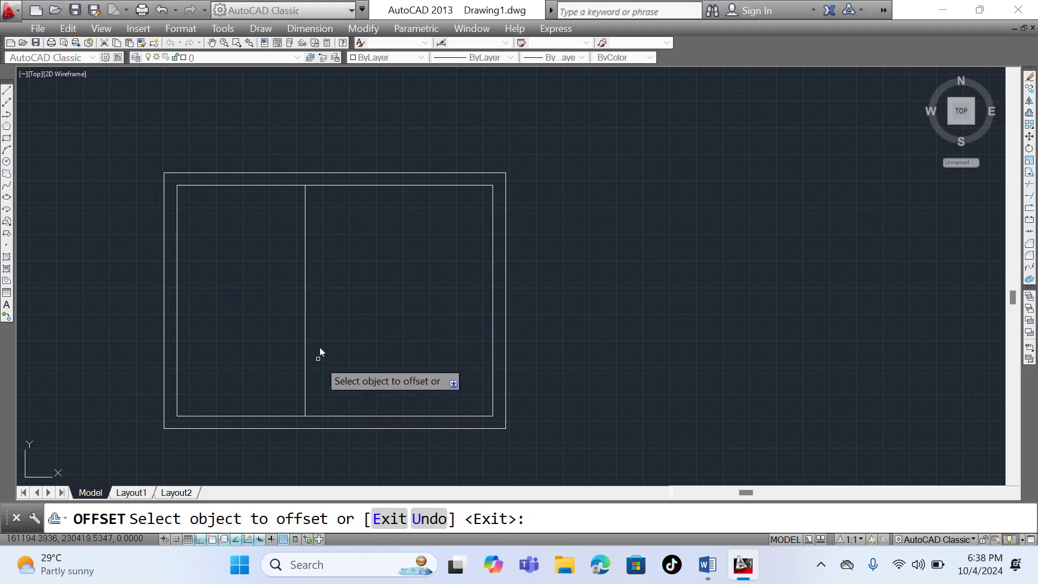
# - Offset the new vertical line 150 to its right to form a vertical partition
pyautogui.click(306, 292)
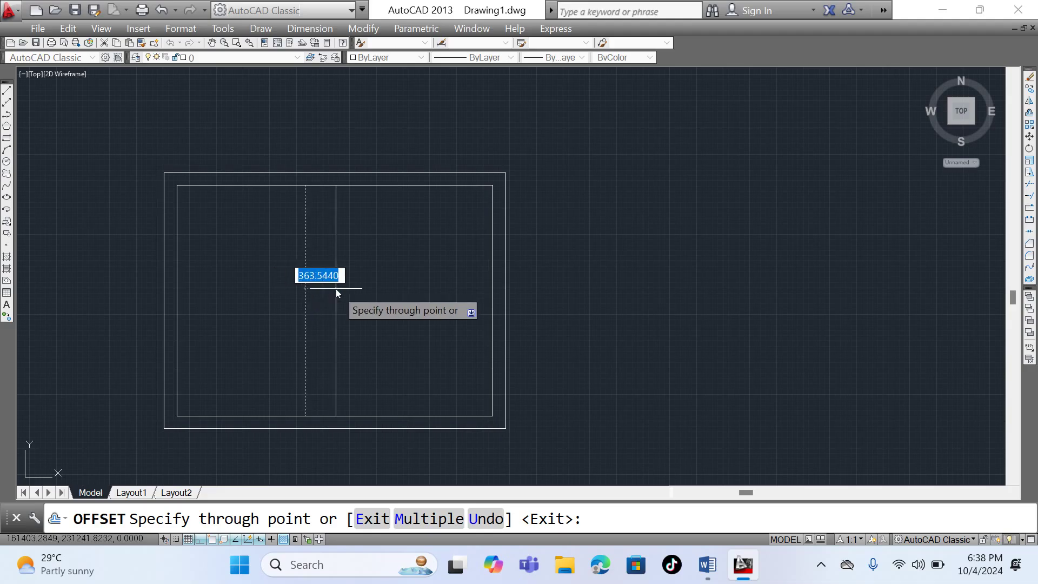
pyautogui.write('150')
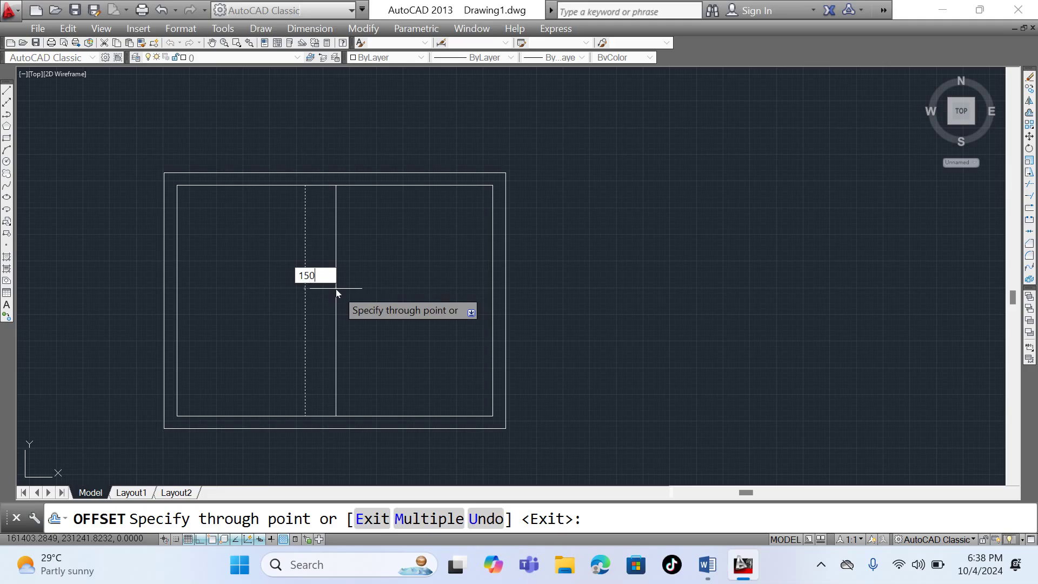
pyautogui.press('Return')
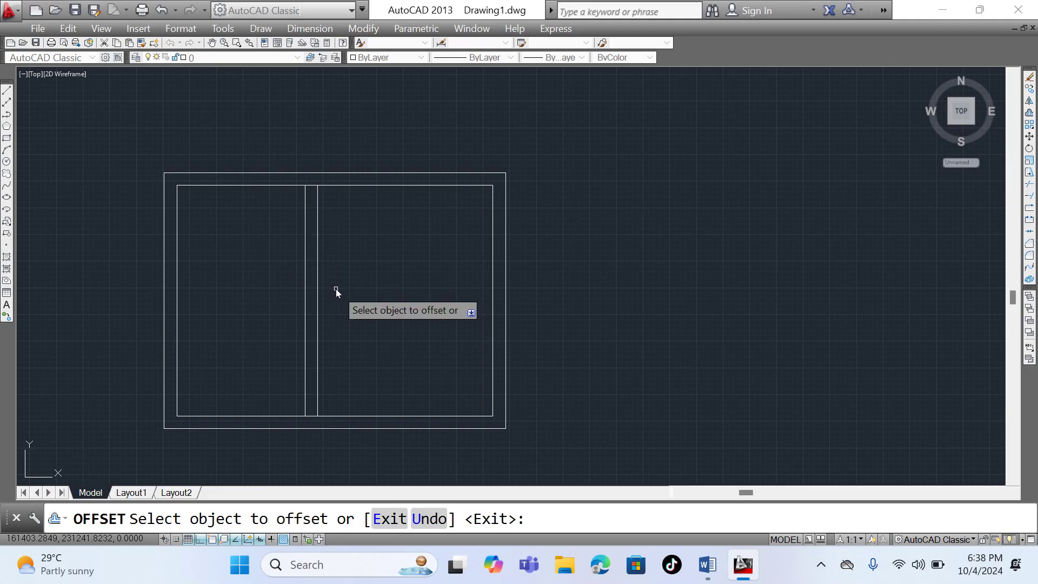
# - Offset the inner rectangle's upper edge downward by 1500
pyautogui.click(462, 186)
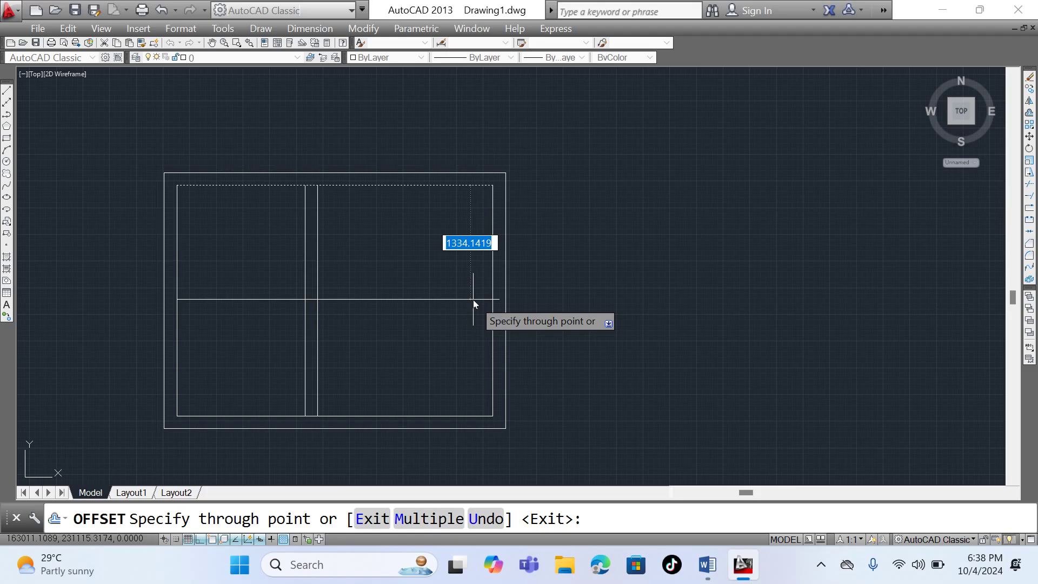
pyautogui.write('1')
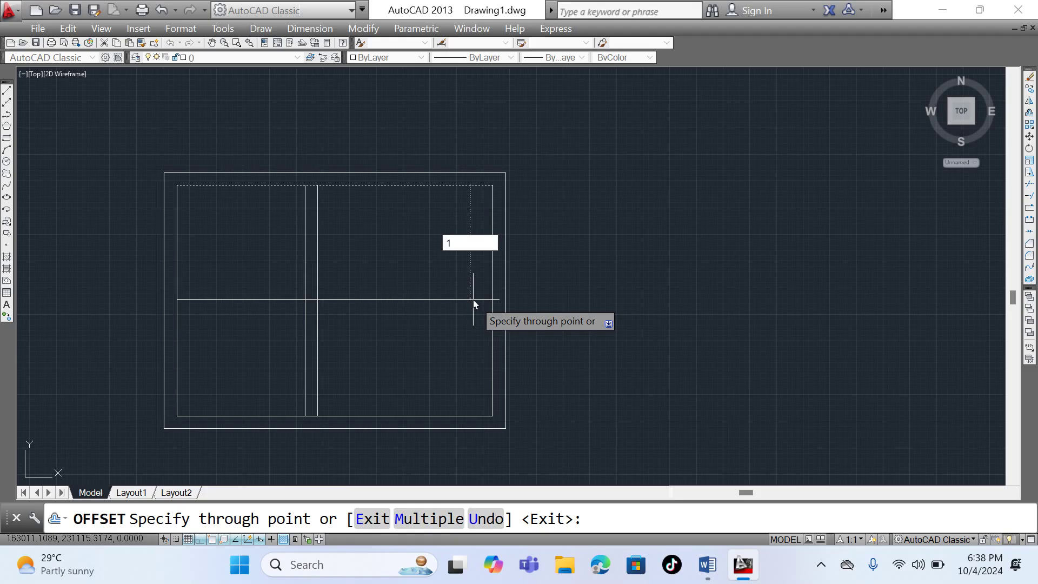
pyautogui.write('500')
pyautogui.press('Return')
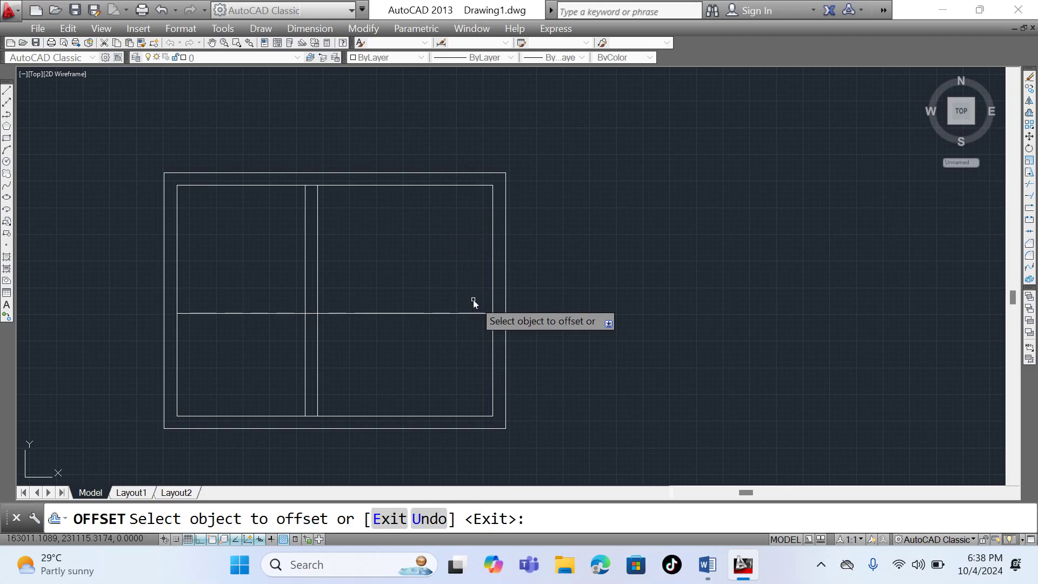
# - Offset the new horizontal line 150 downward to form a horizontal partition, and end the Offset command
pyautogui.click(436, 313)
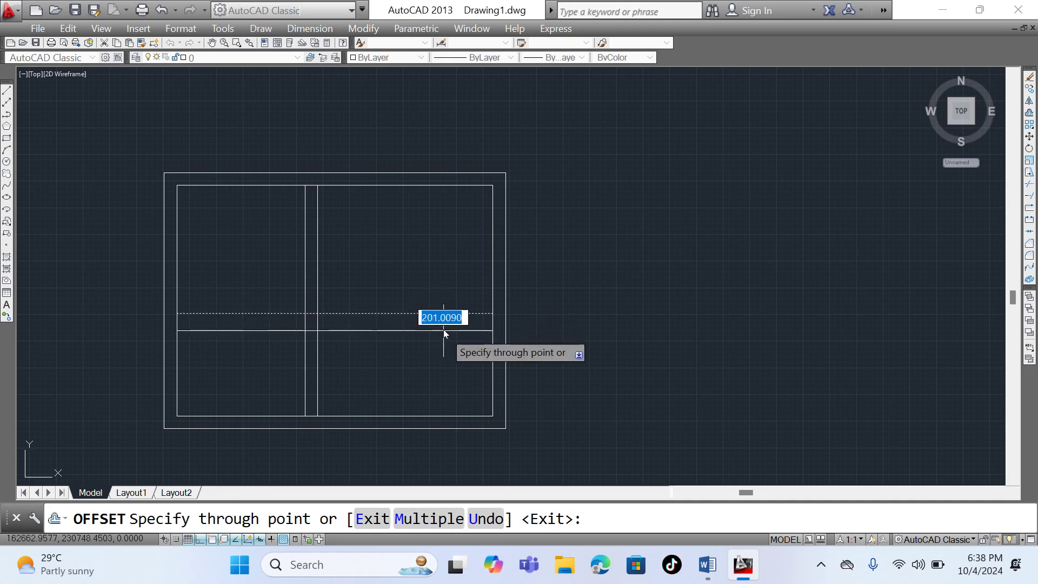
pyautogui.write('1')
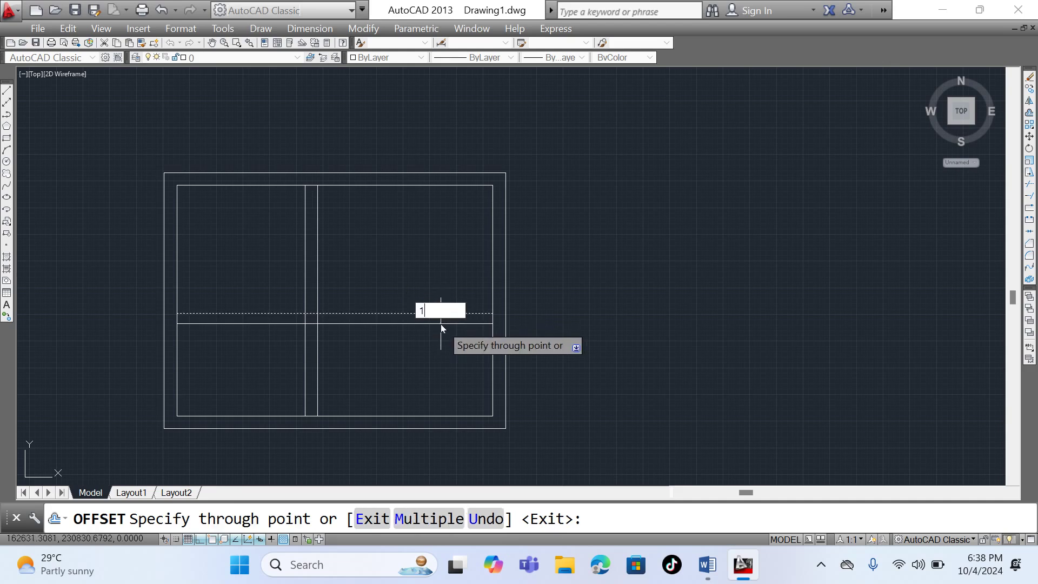
pyautogui.write('50')
pyautogui.press('Return')
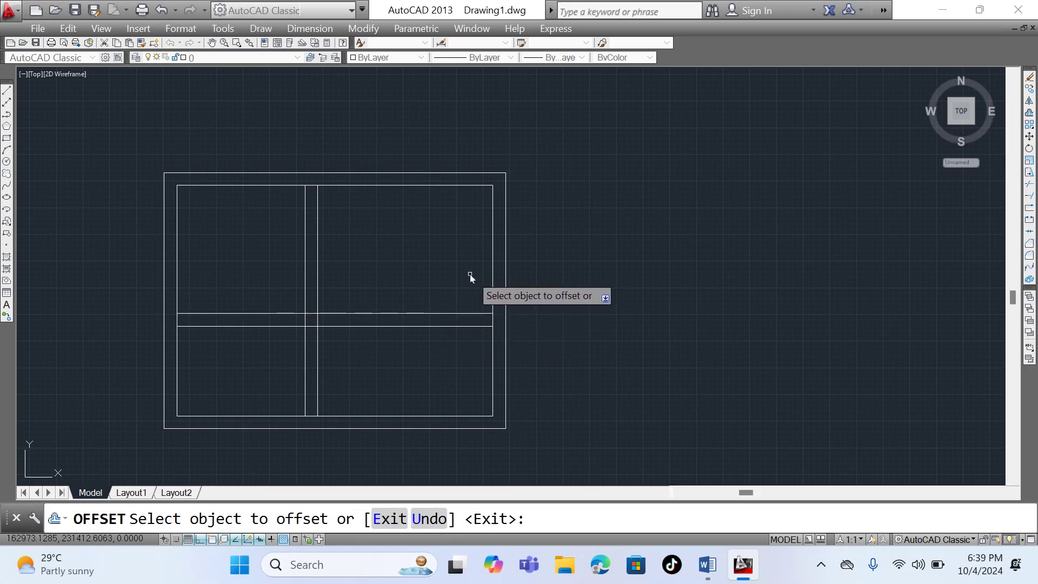
pyautogui.press('Escape')
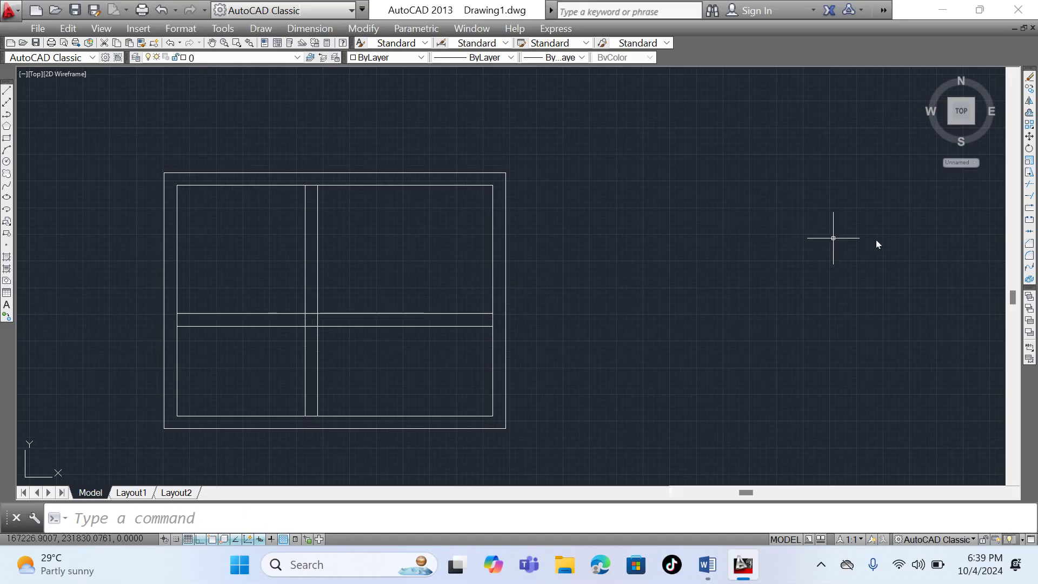
# - Trim off both horizontal partition lines to the right of the vertical partition, using all objects as cutting edges
pyautogui.click(1028, 185)
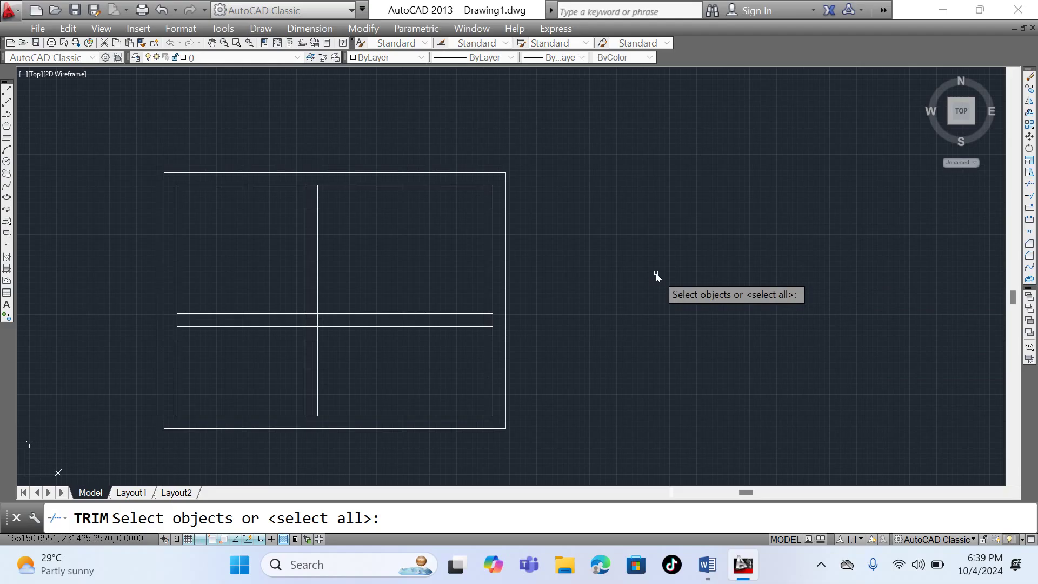
pyautogui.press('Return')
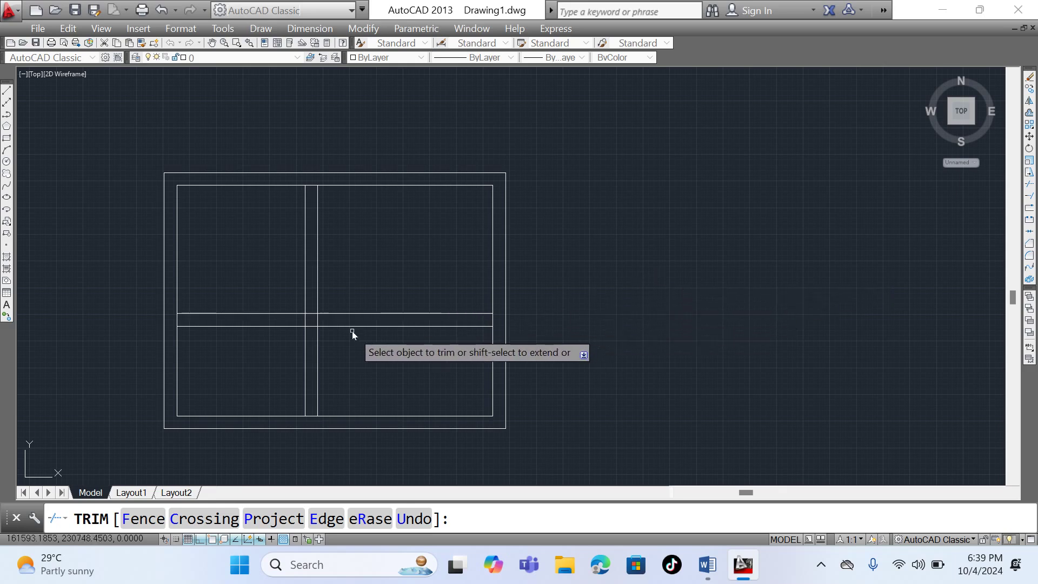
pyautogui.click(422, 346)
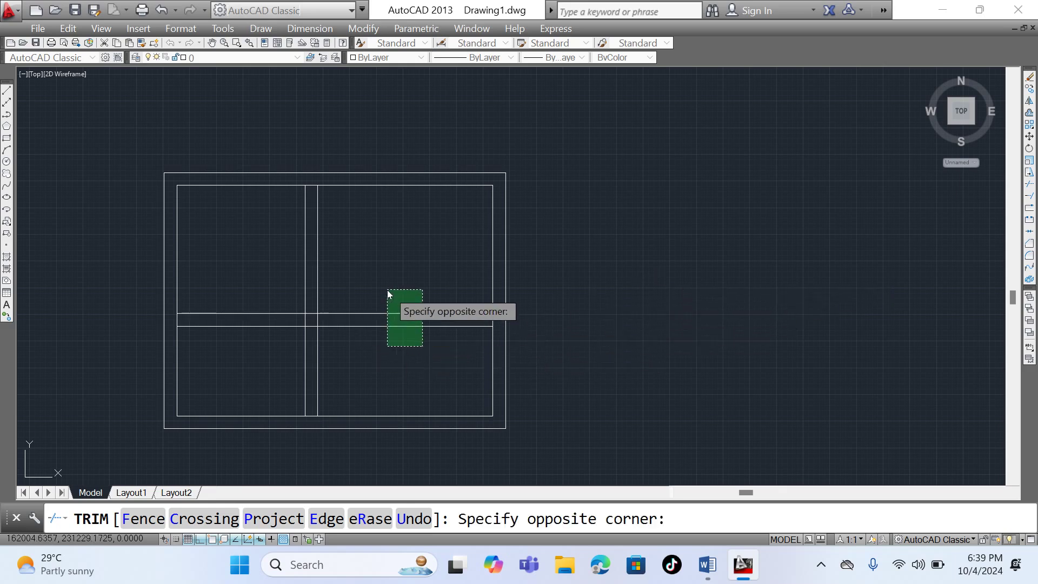
pyautogui.click(403, 324)
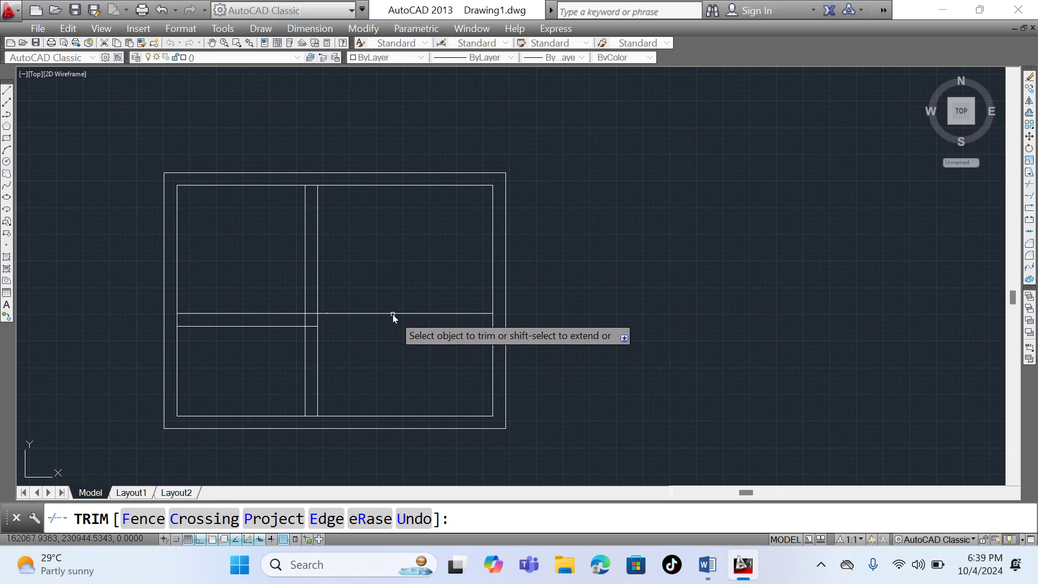
pyautogui.click(393, 314)
# - Trim the line segments inside the partition crossing and where the partitions meet the inner rectangle's upper and left edges
pyautogui.scroll(6, 312, 316)
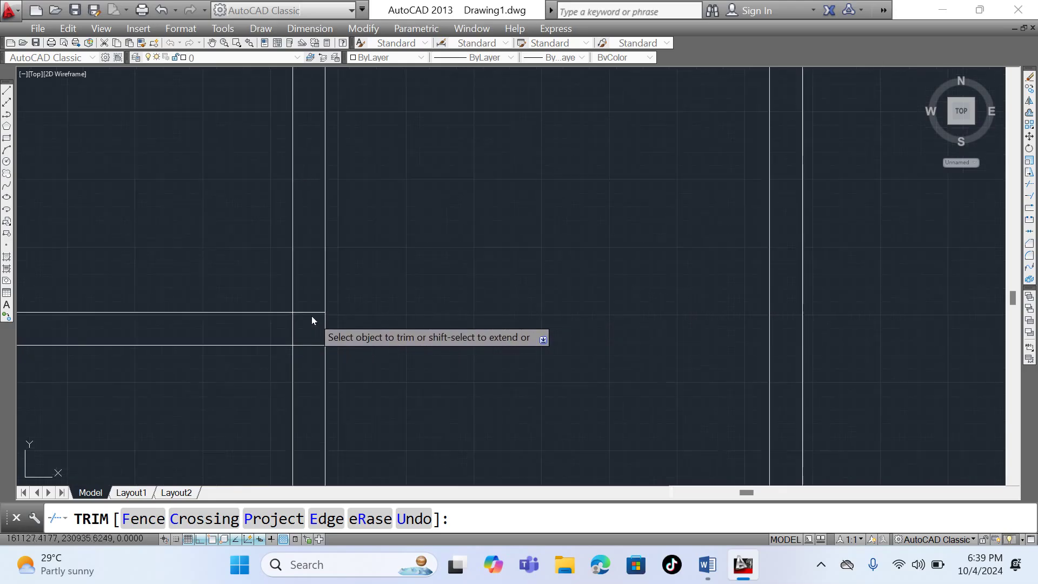
pyautogui.click(313, 311)
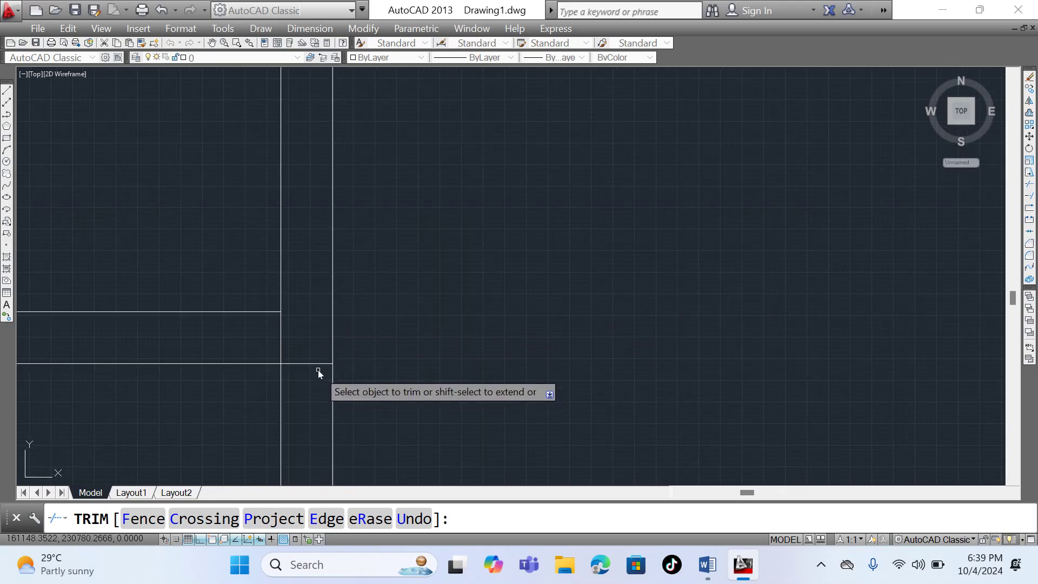
pyautogui.click(318, 365)
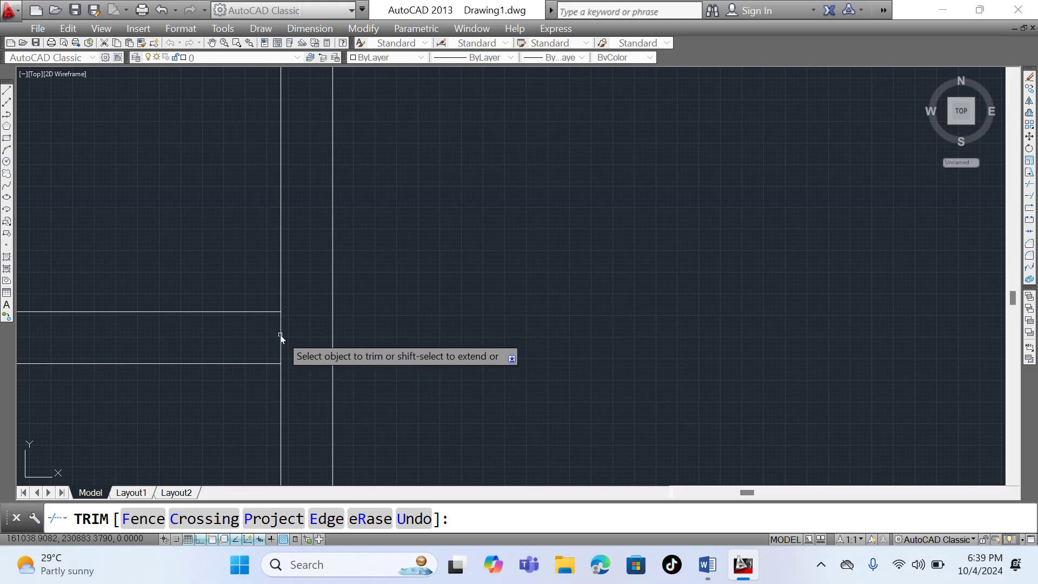
pyautogui.scroll(-8, 339, 346)
pyautogui.scroll(6, 325, 260)
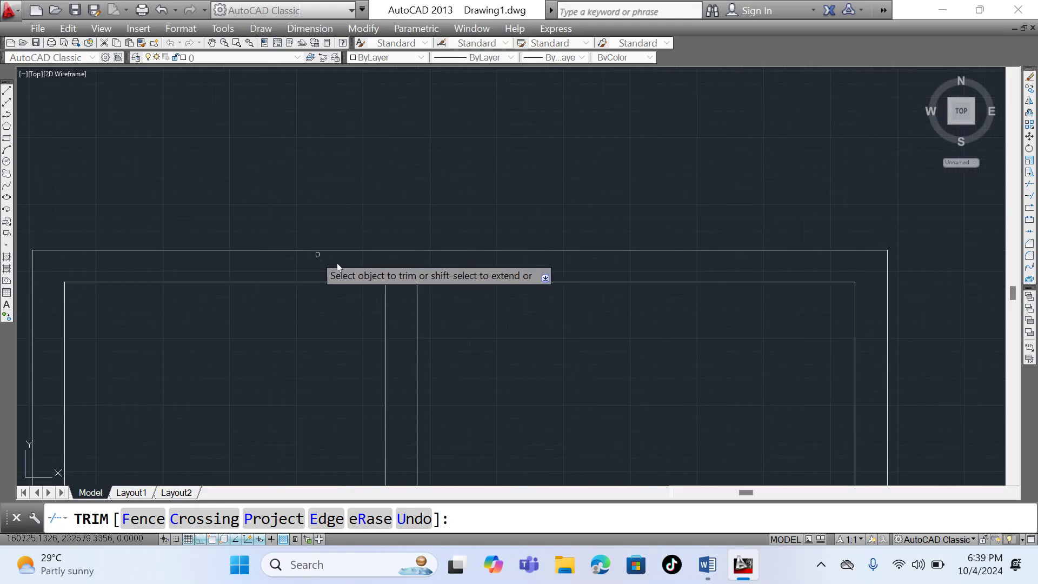
pyautogui.scroll(-4, 391, 237)
pyautogui.scroll(-4, 384, 259)
pyautogui.scroll(7, 361, 303)
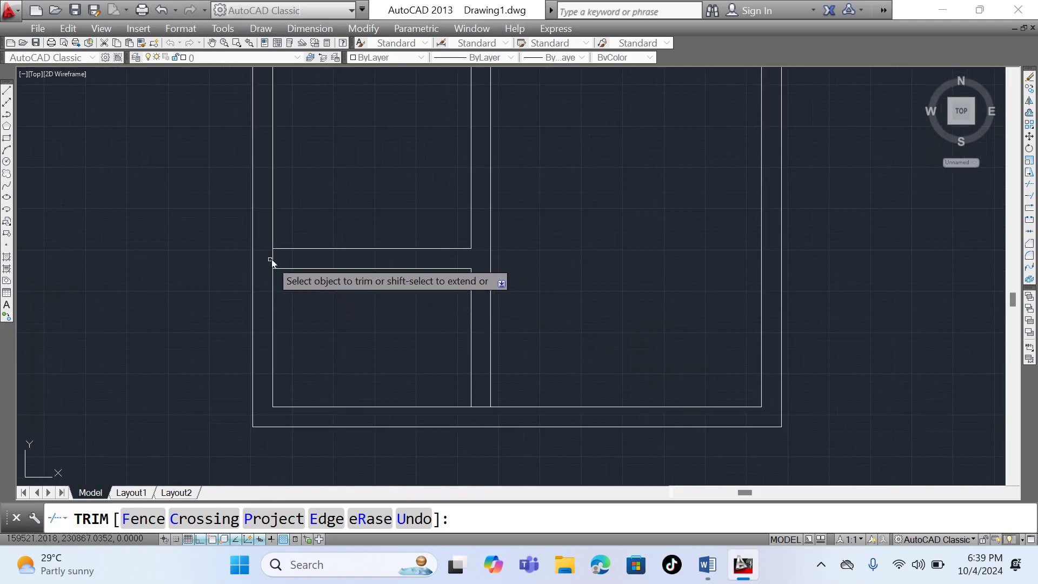
pyautogui.scroll(-6, 325, 285)
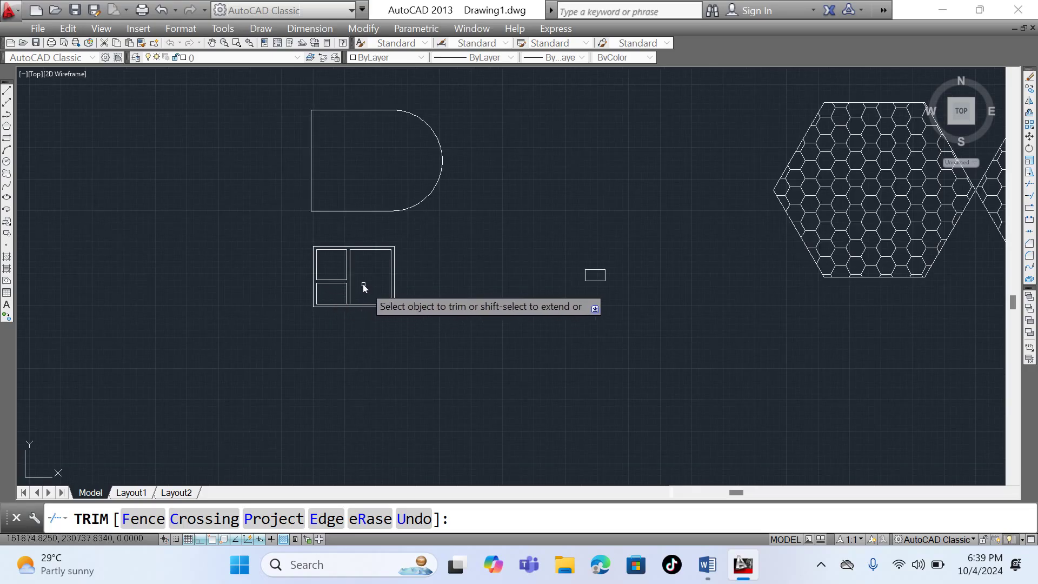
# - Undo the trims at the partition junctions, and end the Trim command
pyautogui.scroll(4, 363, 284)
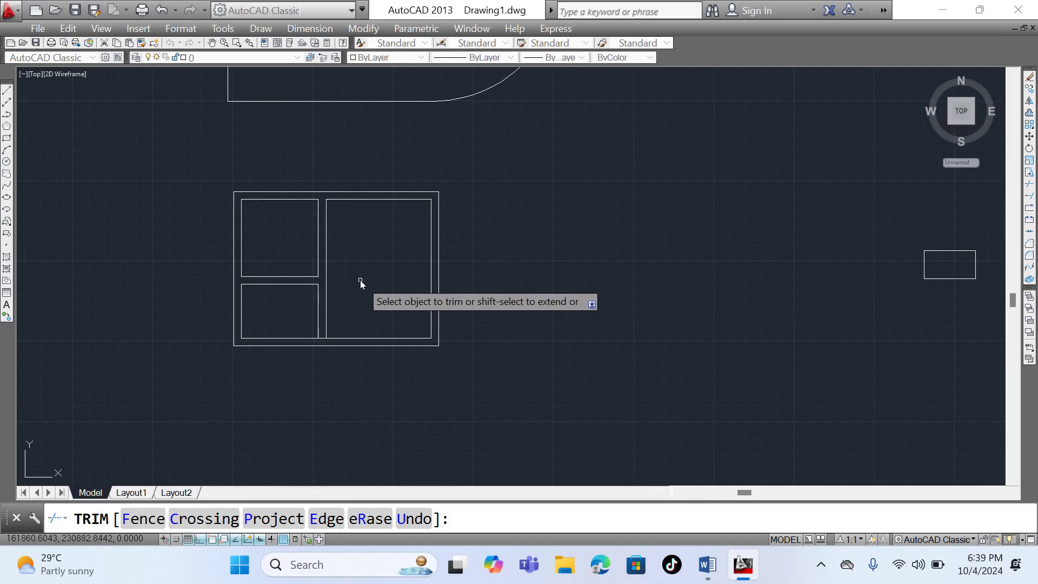
pyautogui.scroll(6, 360, 280)
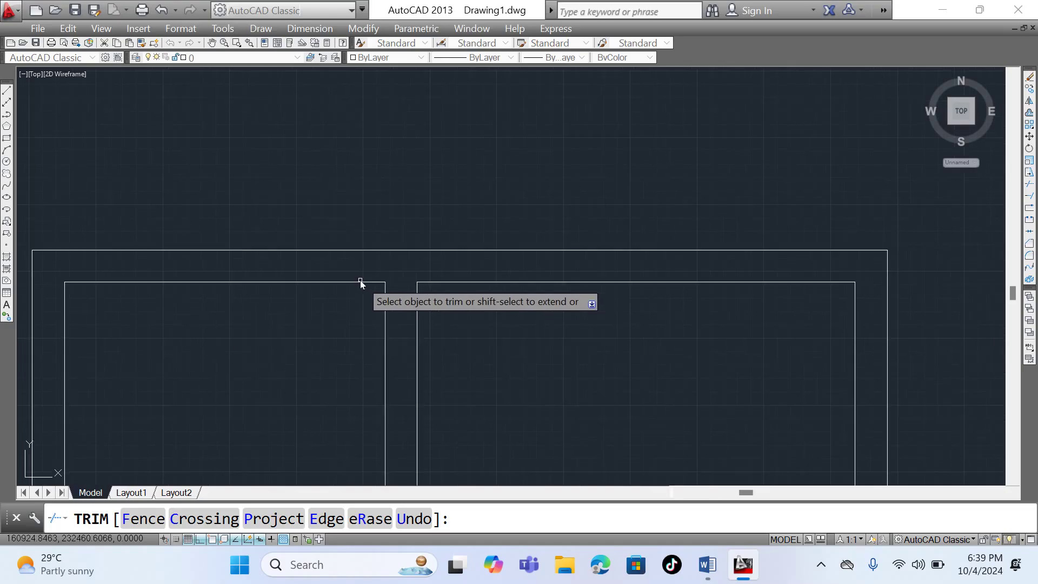
pyautogui.scroll(3, 360, 281)
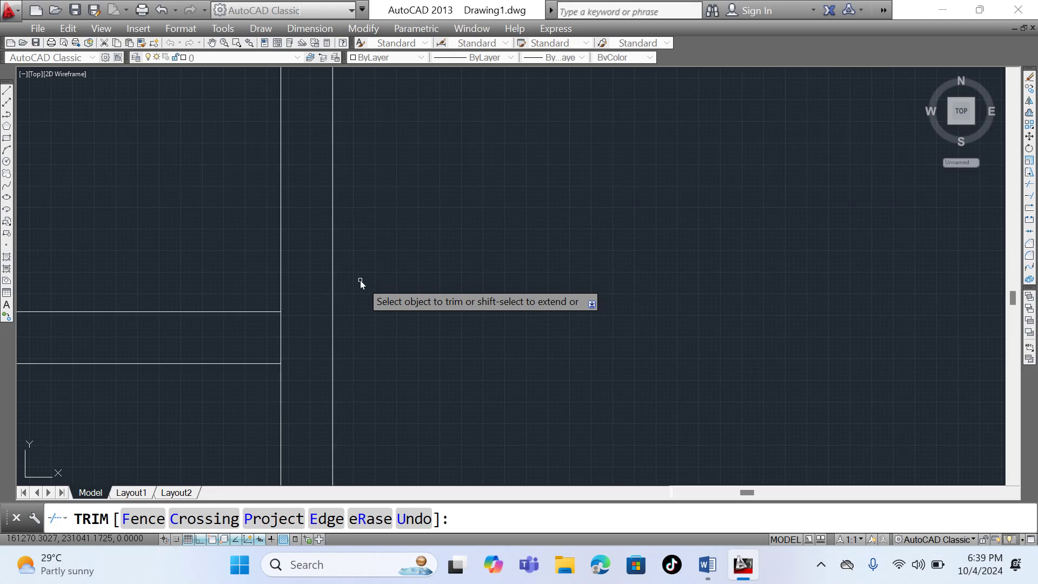
pyautogui.scroll(-5, 360, 280)
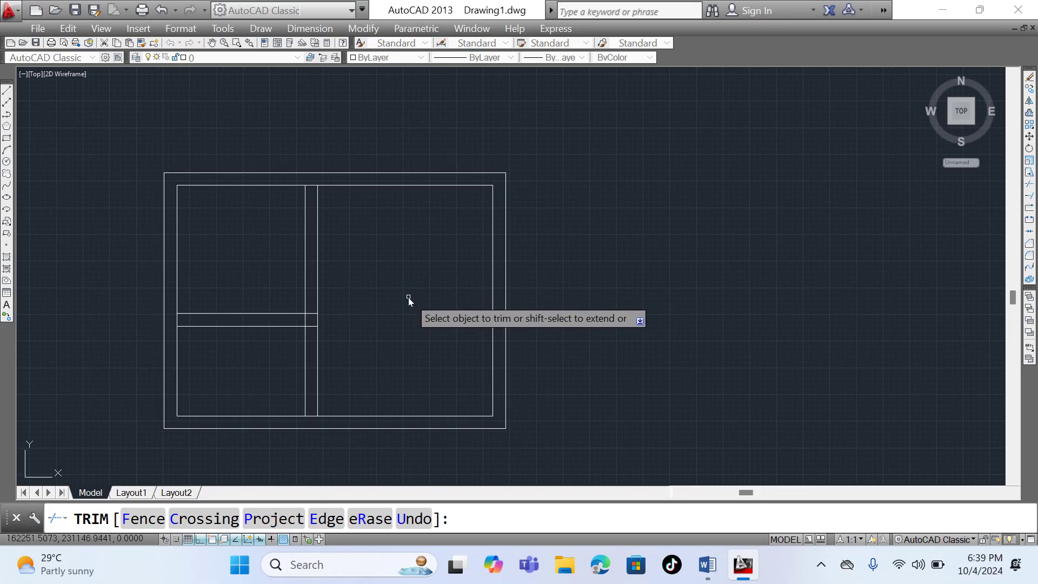
pyautogui.press('Escape')
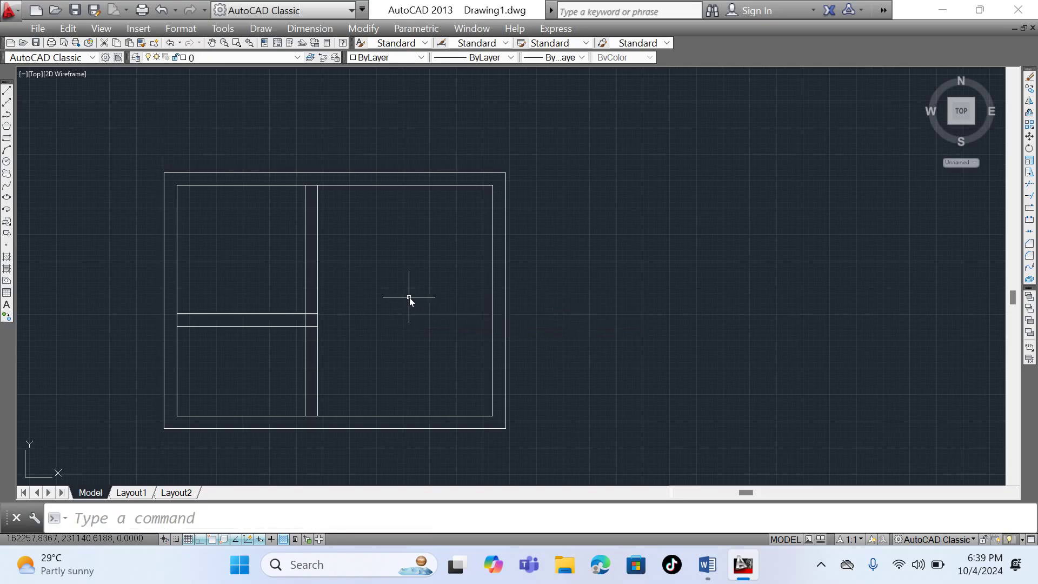
# - Extend both horizontal partition lines rightward to the inner rectangle's right edge, using all objects as boundaries
pyautogui.click(1030, 196)
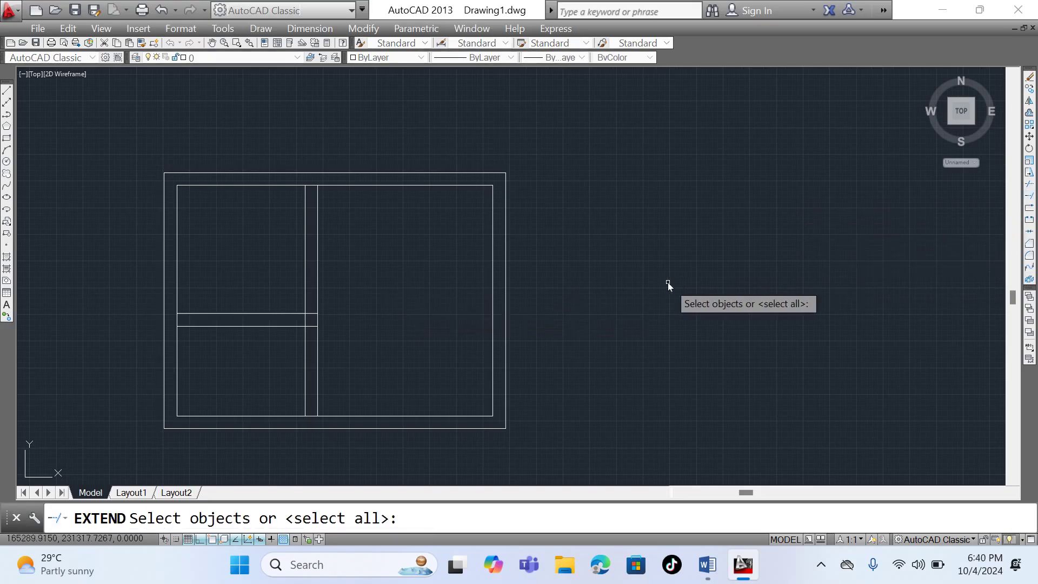
pyautogui.press('Return')
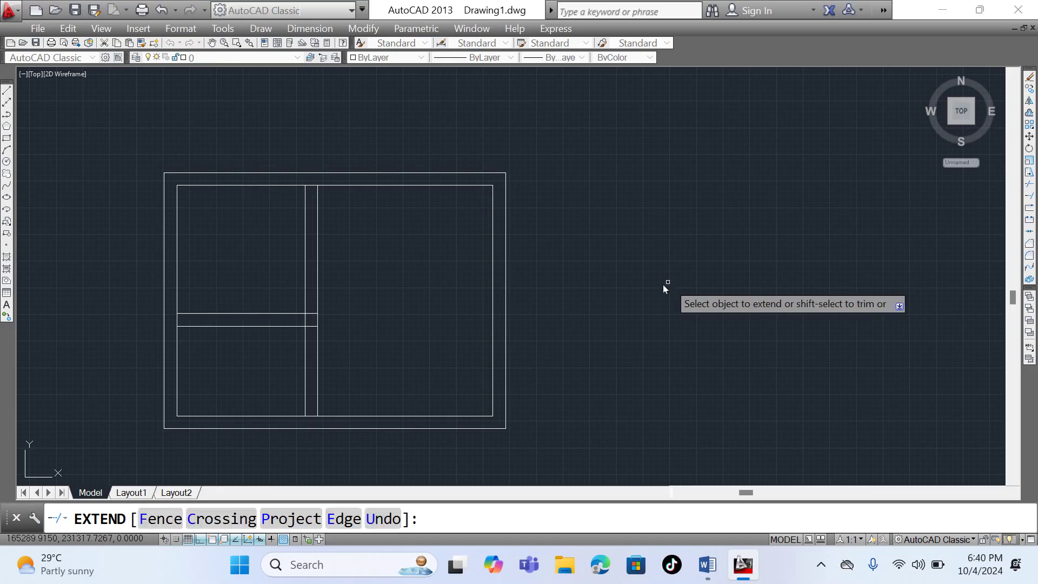
pyautogui.scroll(2, 314, 328)
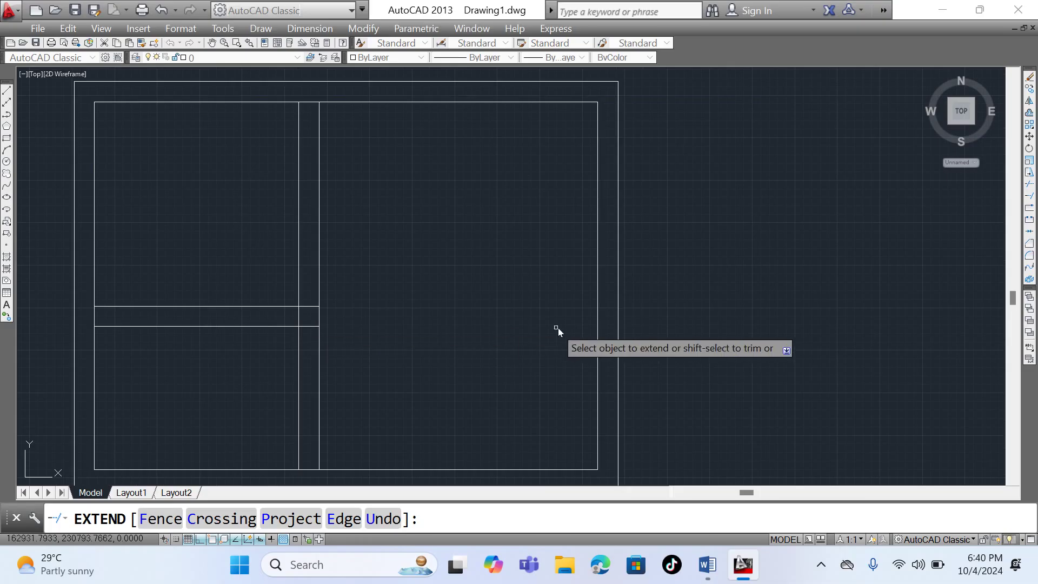
pyautogui.click(312, 326)
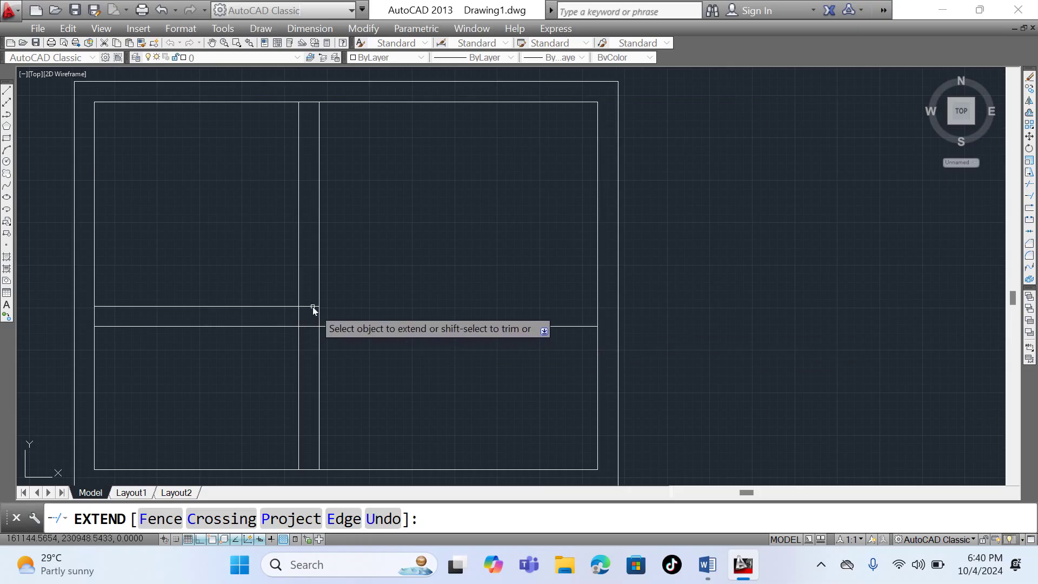
pyautogui.click(313, 307)
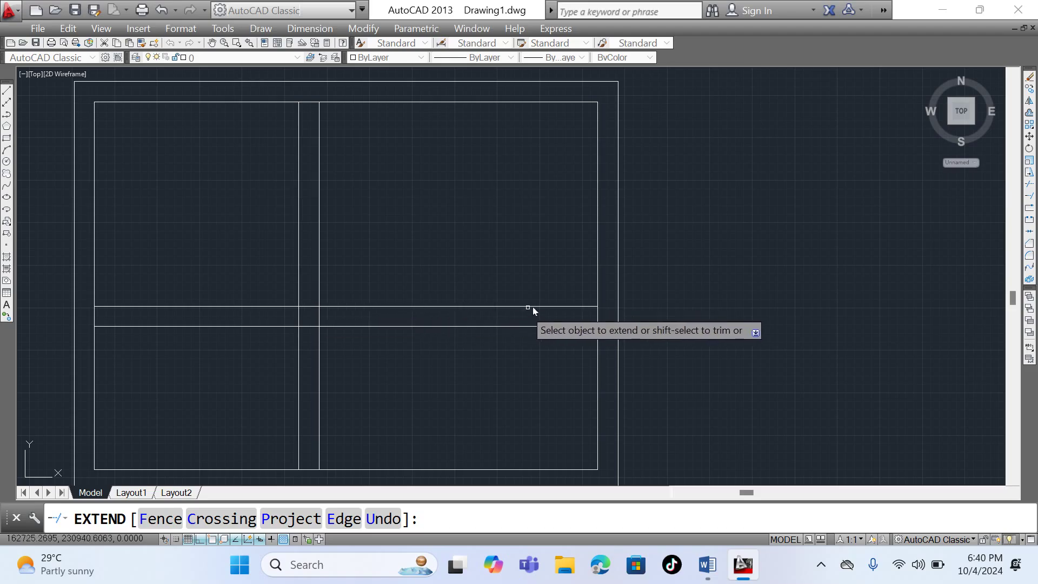
# - Extend both horizontal partition lines further to the outer rectangle's right edge, and end the Extend command
pyautogui.click(580, 307)
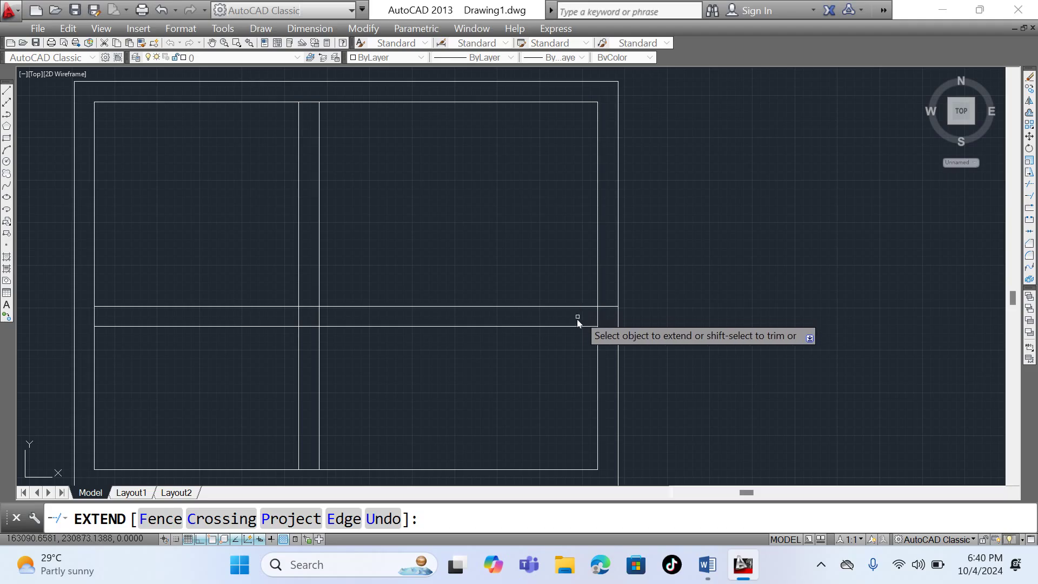
pyautogui.click(579, 326)
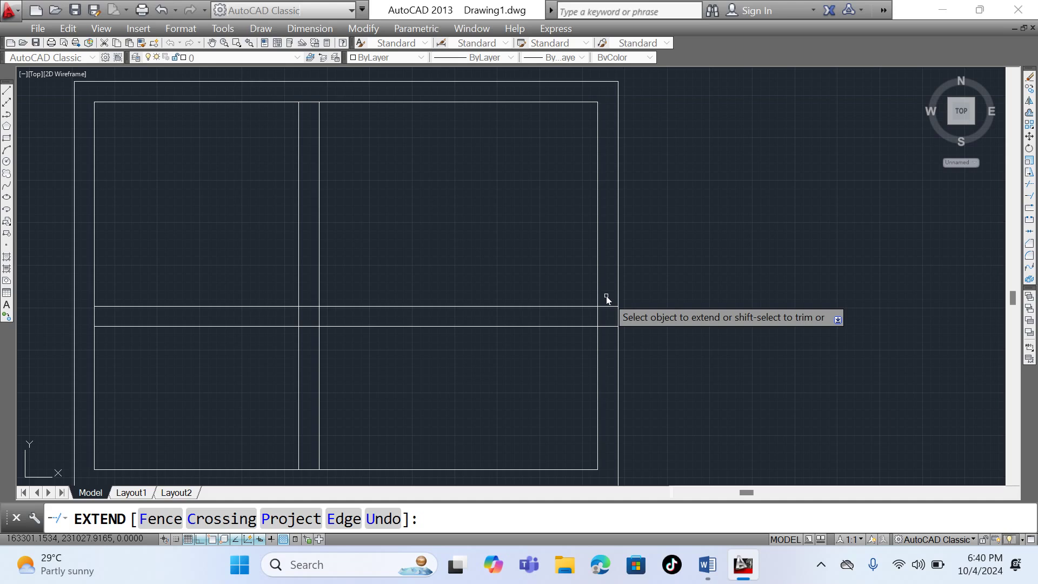
pyautogui.scroll(-4, 606, 299)
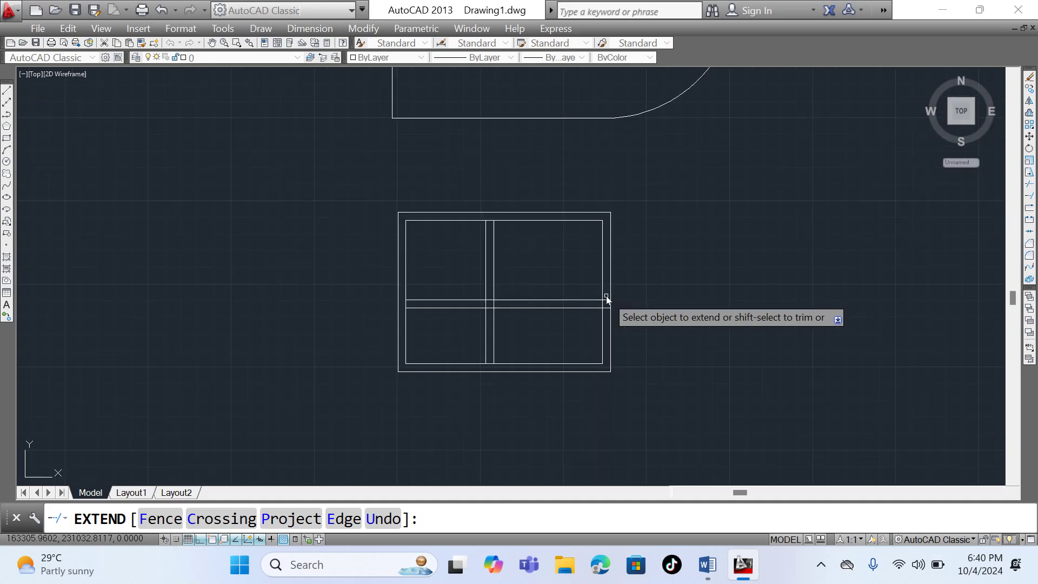
pyautogui.scroll(-4, 606, 299)
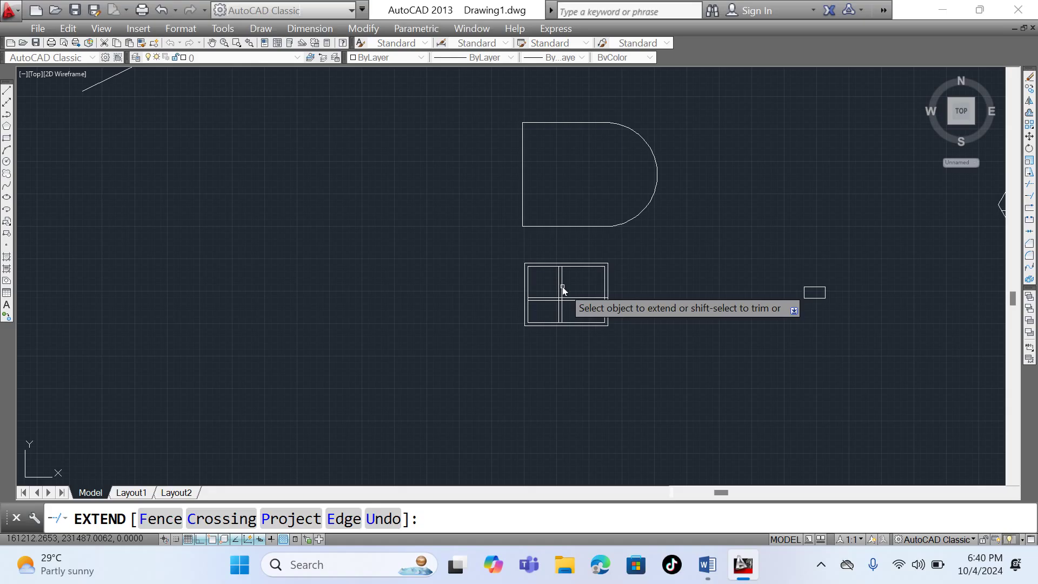
pyautogui.press('Escape')
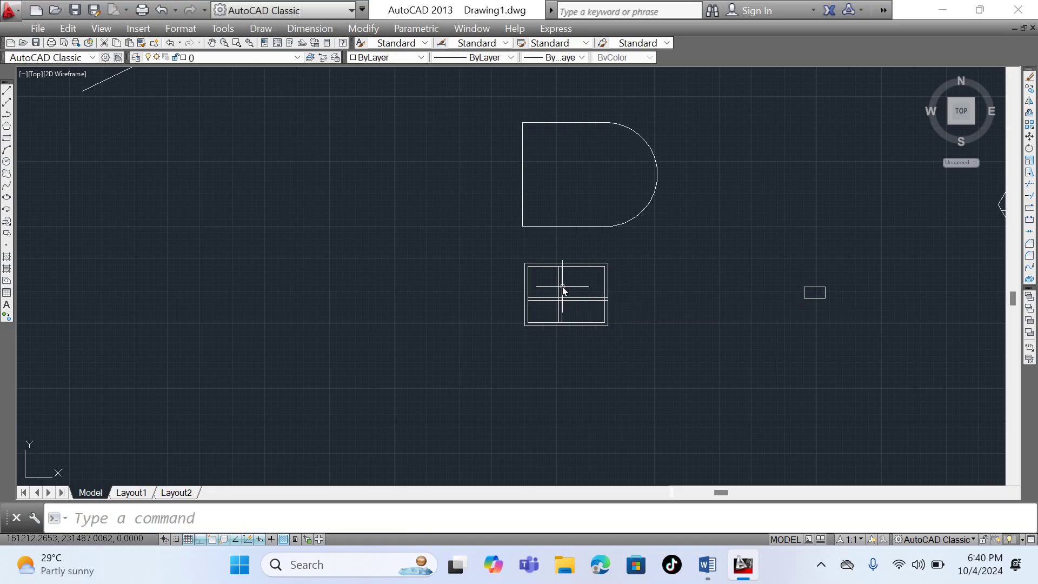
# - Move the whole partitioned plan by its outer lower-right corner onto the D-shape's lower-left corner, with Ortho turned off
pyautogui.click(510, 252)
pyautogui.click(645, 368)
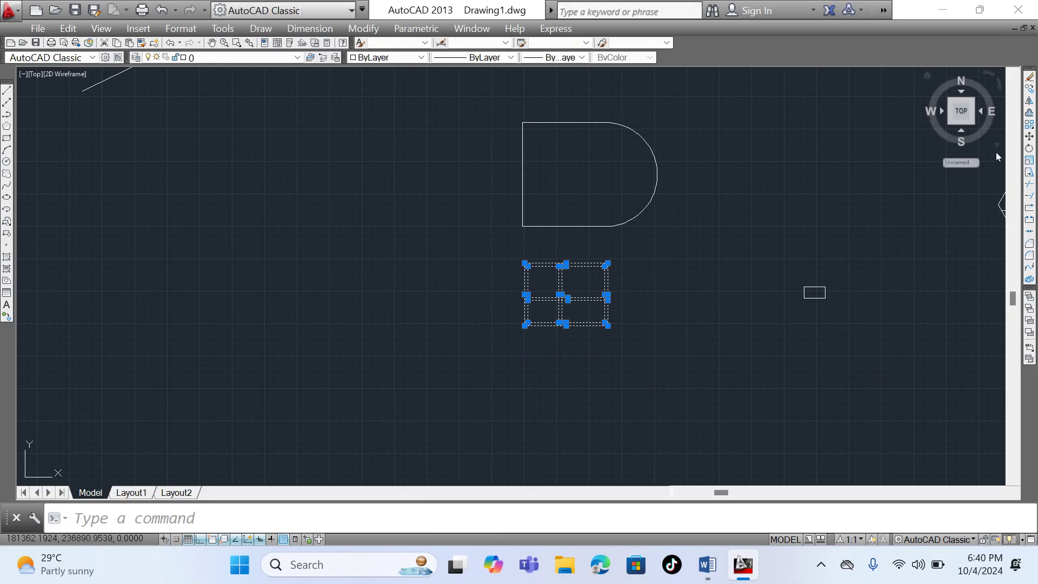
pyautogui.click(1029, 136)
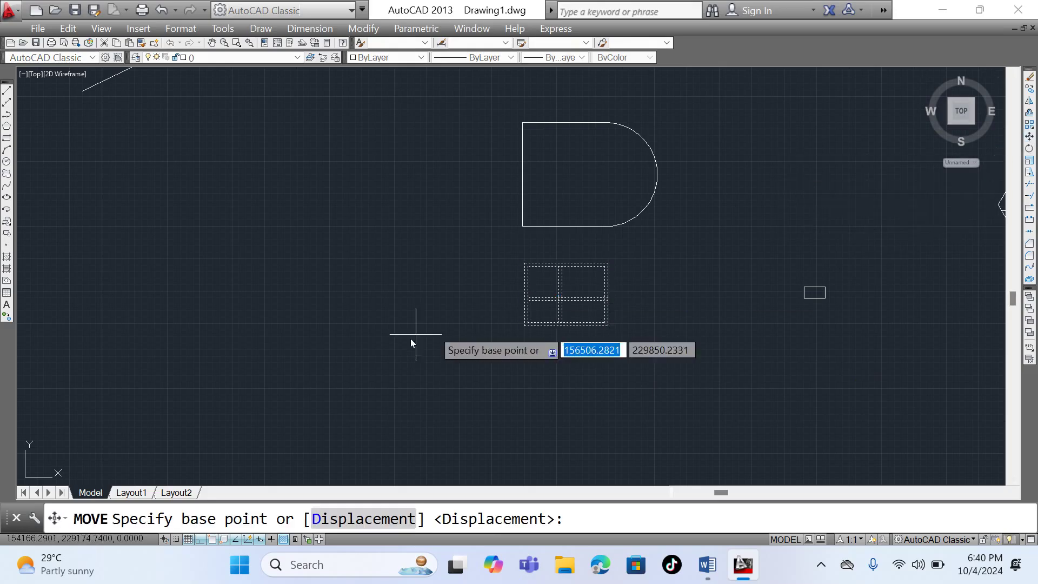
pyautogui.scroll(4, 580, 321)
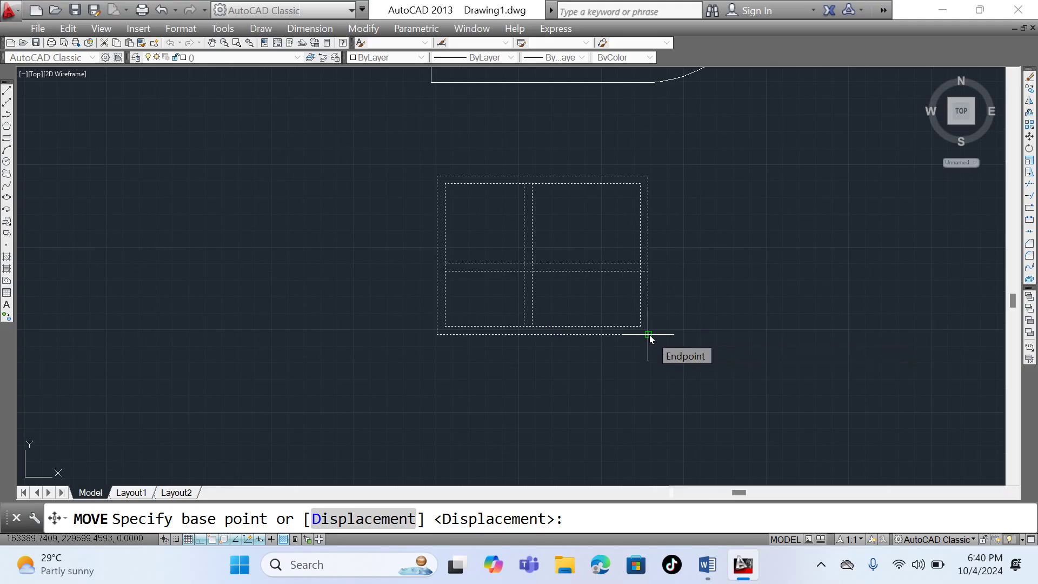
pyautogui.click(649, 335)
pyautogui.scroll(-5, 511, 370)
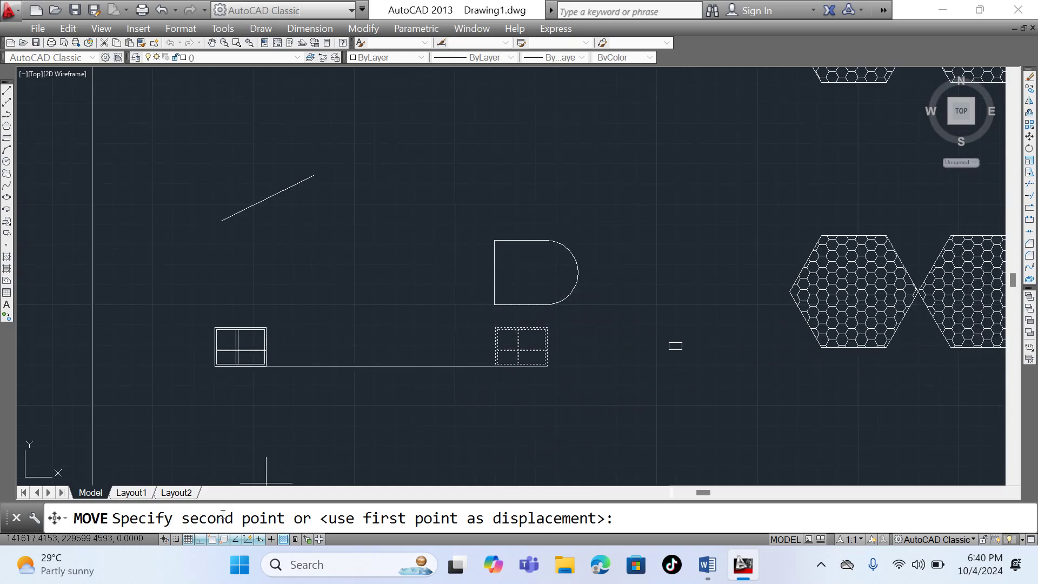
pyautogui.click(201, 539)
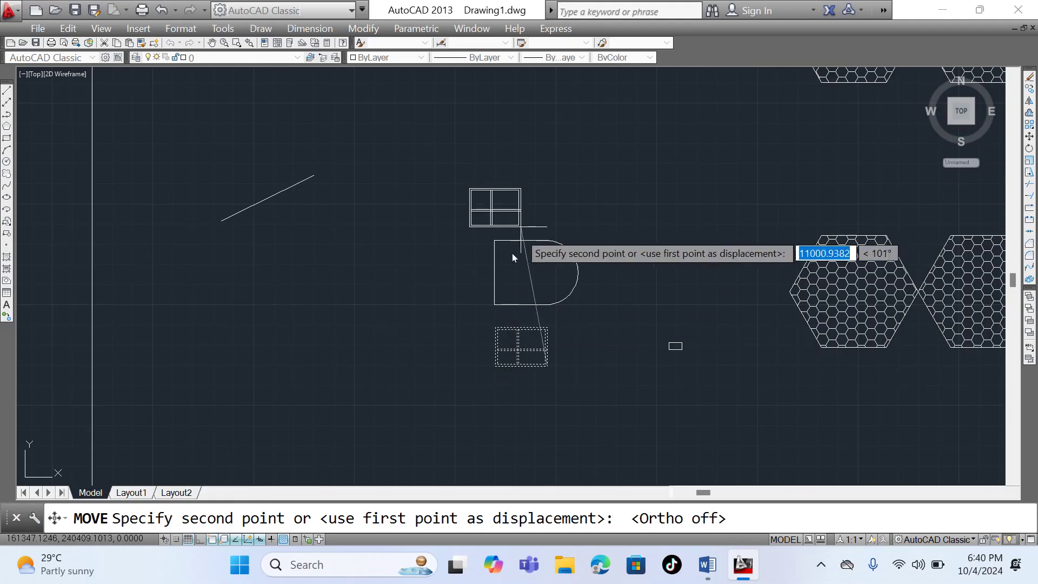
pyautogui.scroll(6, 486, 313)
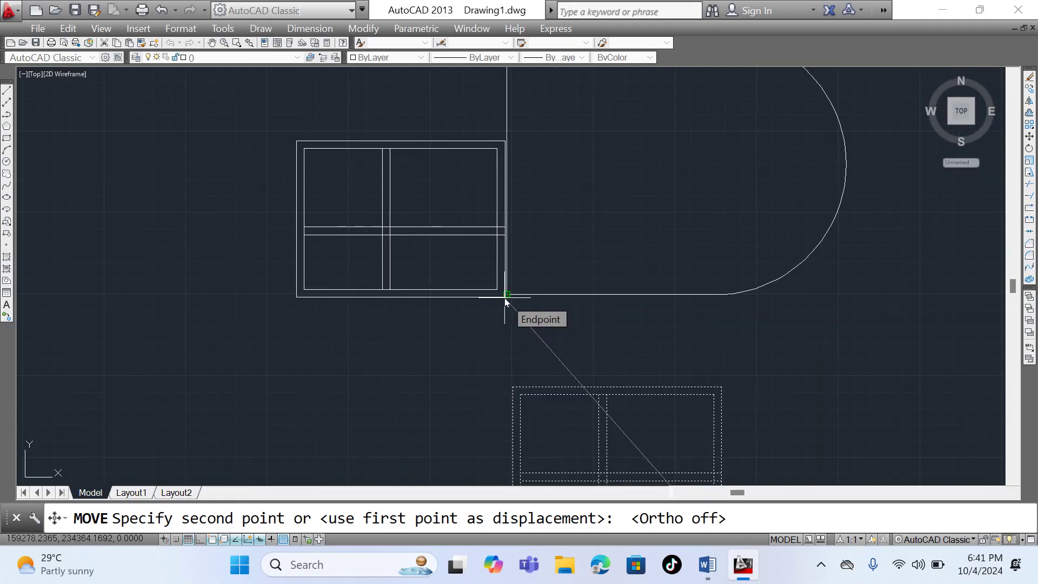
pyautogui.click(506, 295)
pyautogui.scroll(-5, 400, 298)
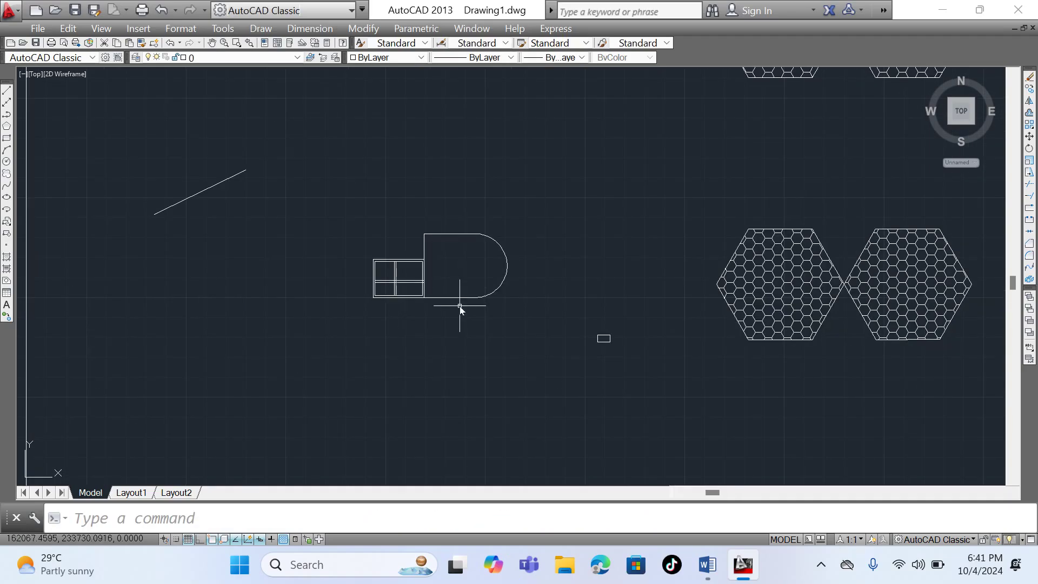
# - Move the plan and the adjoining D-shape together, from the plan's outer lower-left corner, to the empty area below the small rectangle
pyautogui.scroll(-6, 456, 261)
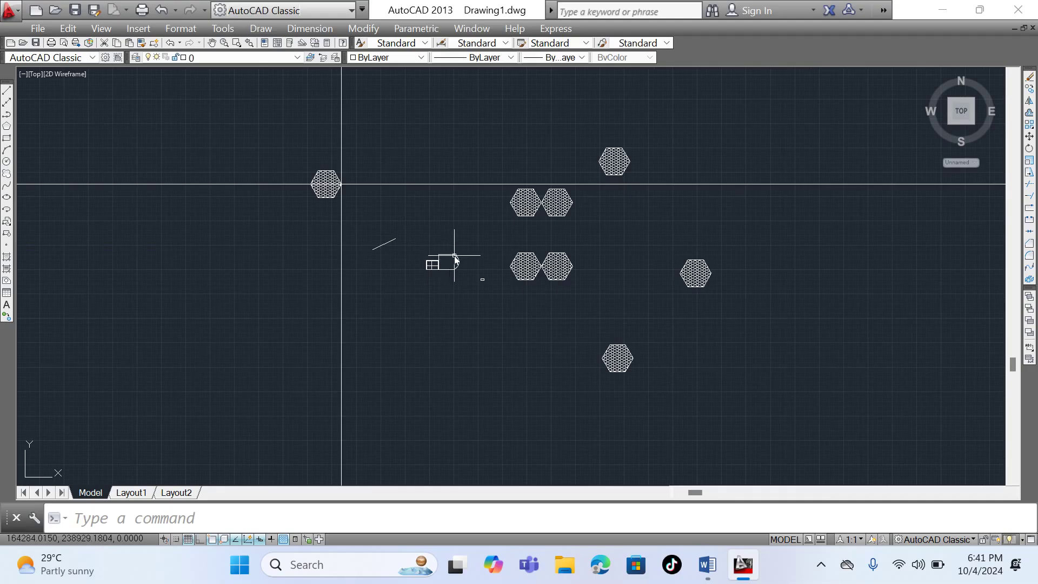
pyautogui.scroll(4, 454, 277)
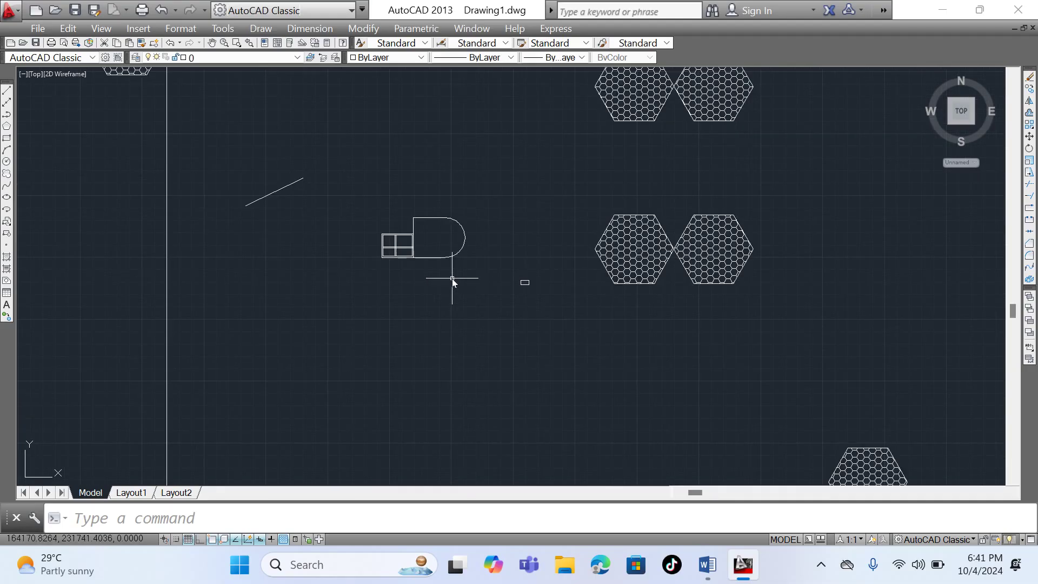
pyautogui.click(366, 190)
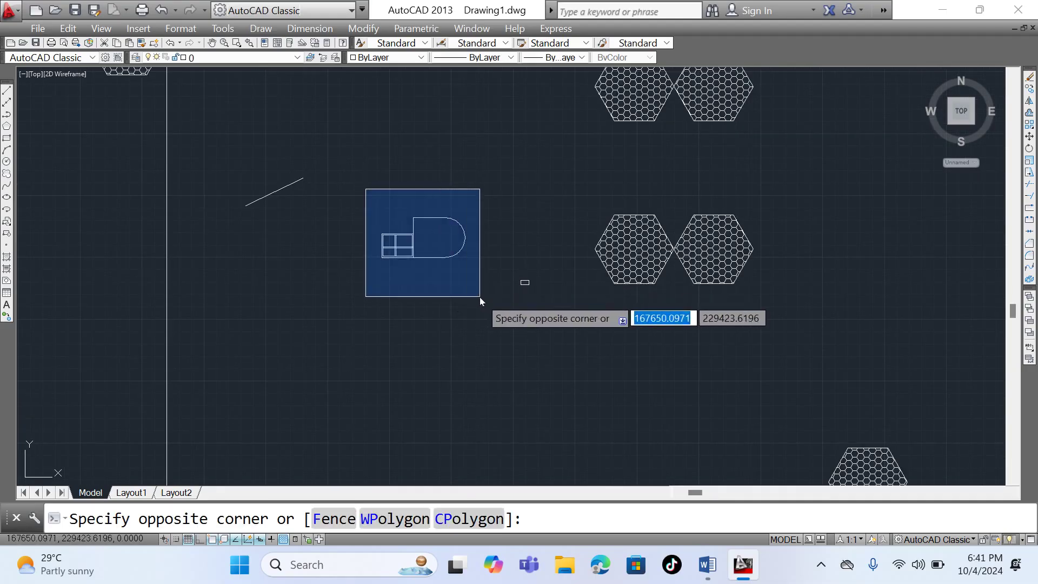
pyautogui.click(479, 297)
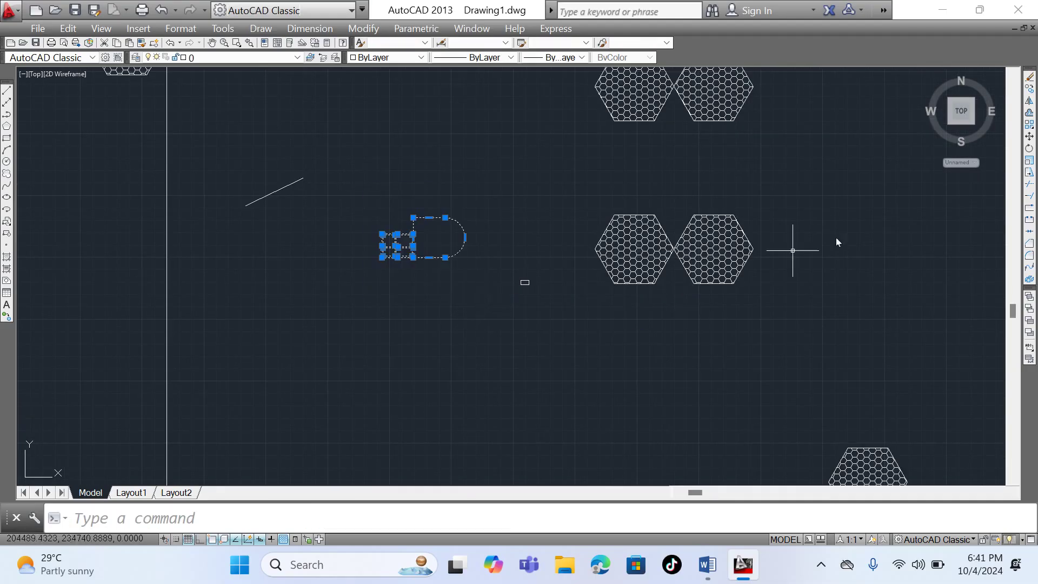
pyautogui.click(1029, 136)
pyautogui.scroll(5, 297, 266)
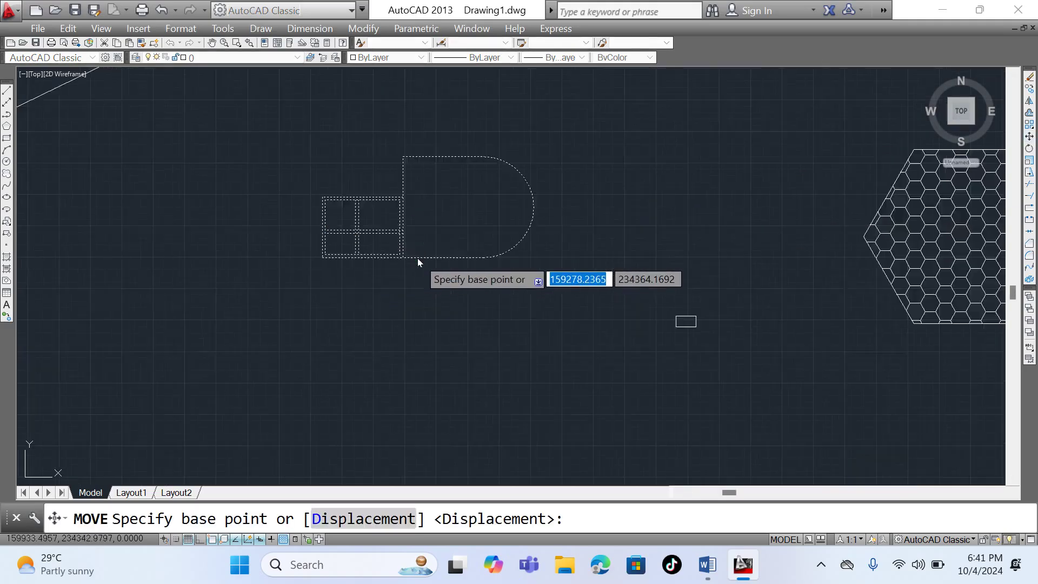
pyautogui.click(171, 257)
pyautogui.scroll(-5, 255, 230)
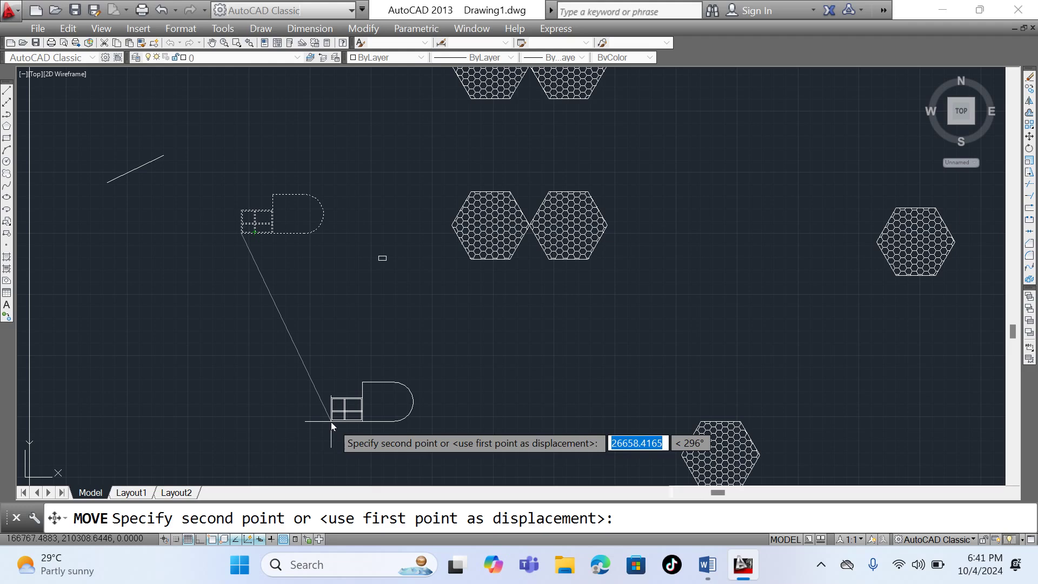
pyautogui.click(347, 408)
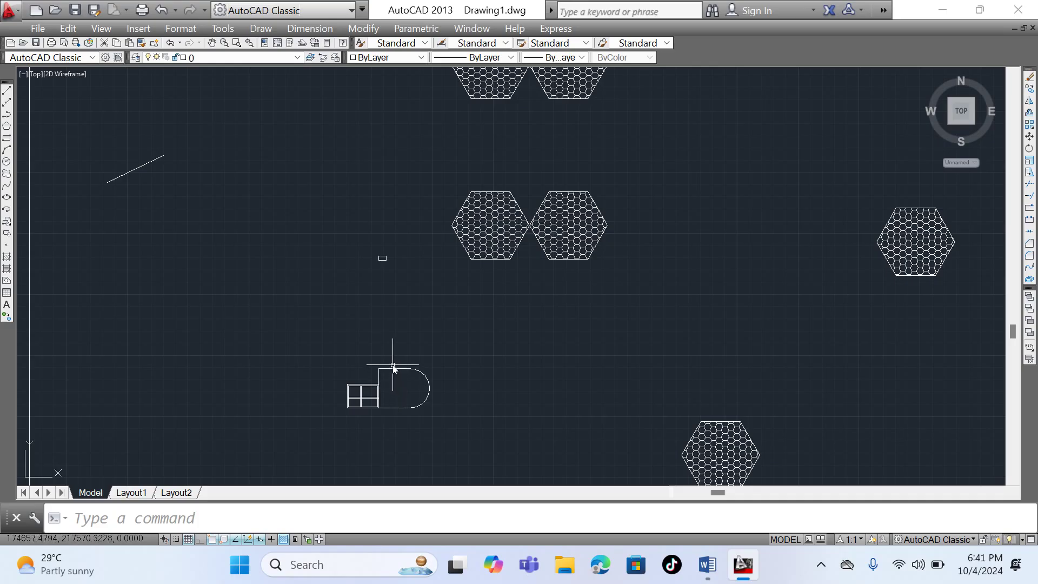
pyautogui.scroll(-2, 393, 369)
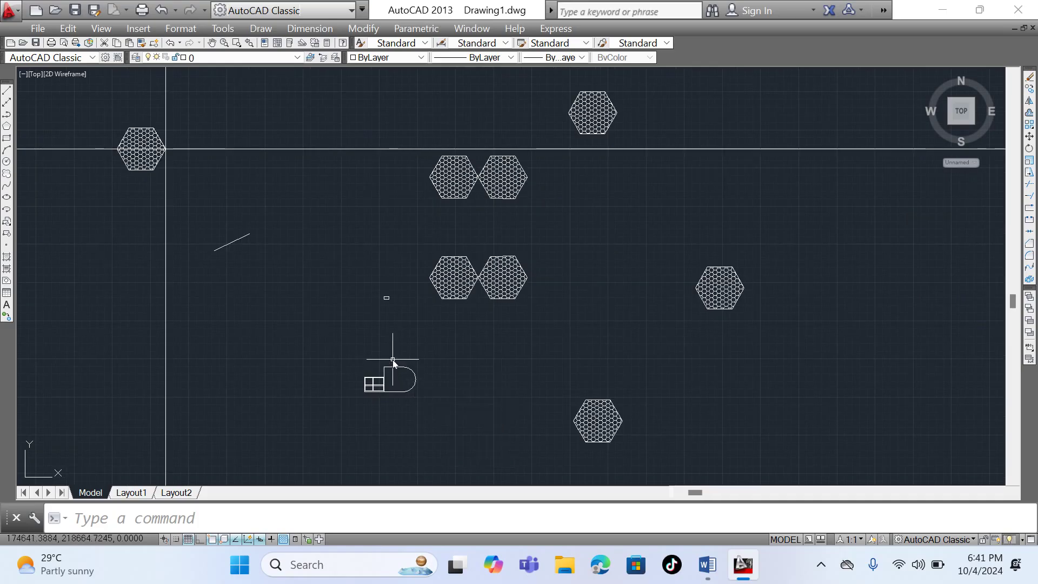